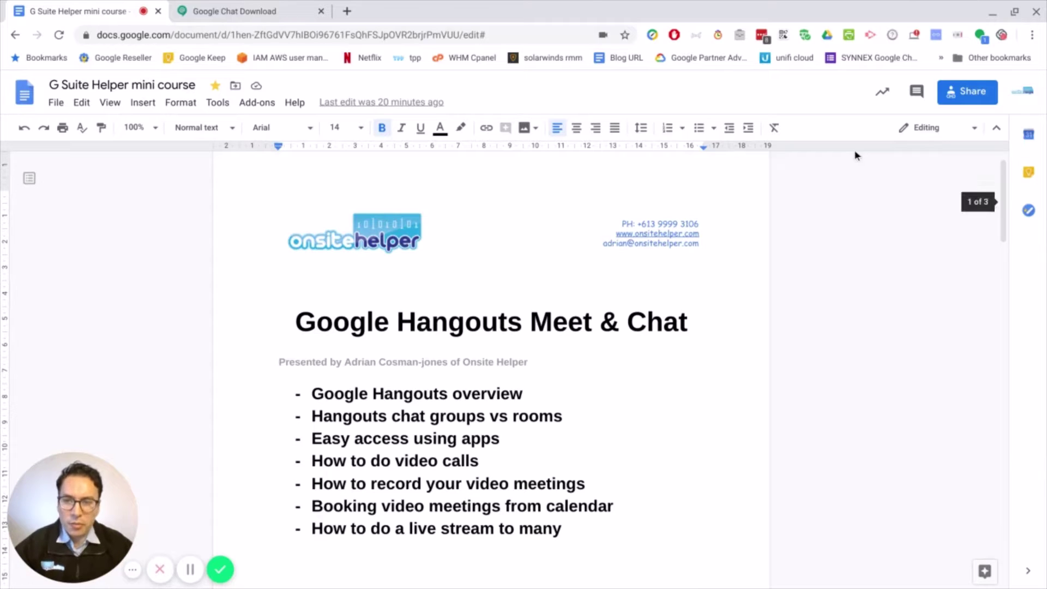
Step: Show the Google Chat download page in the browser and highlight part of its web address
click(297, 12)
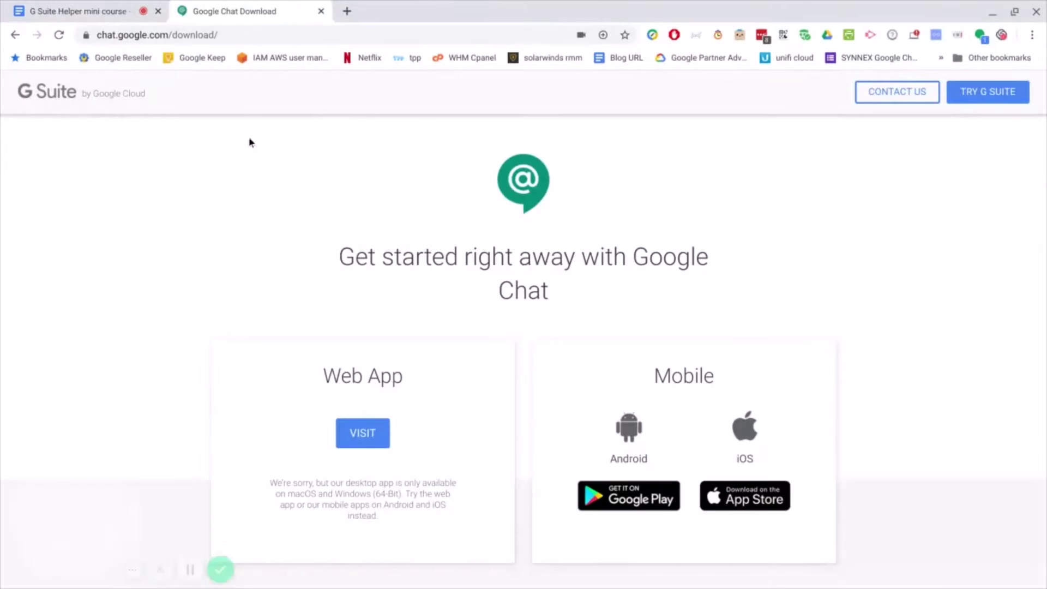
double_click(138, 37)
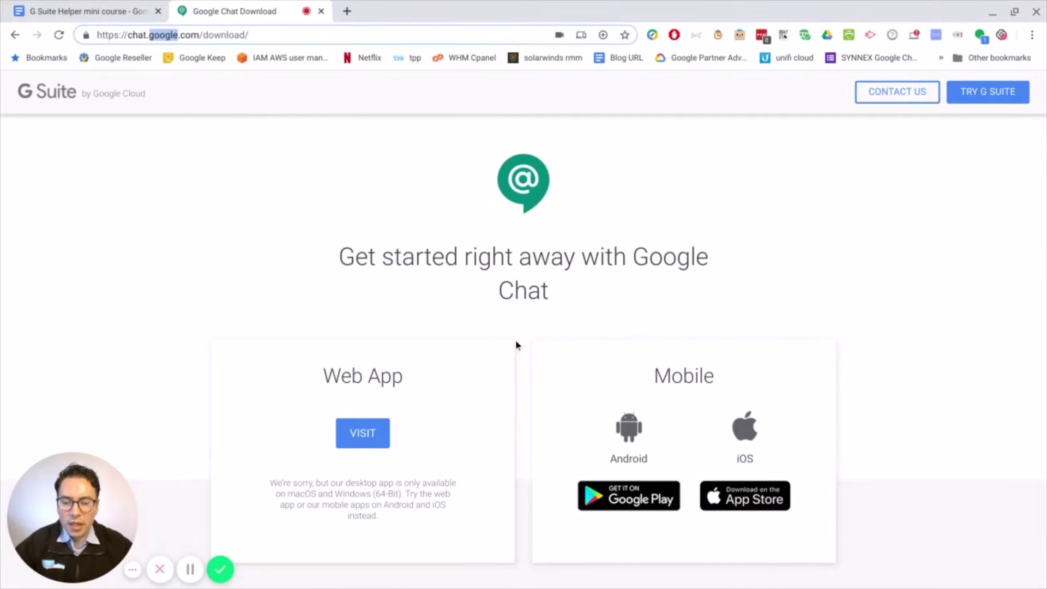
Step: Switch to the classic Hangouts app, look through the open conversation's history, and minimize the window
mouse_move(546, 588)
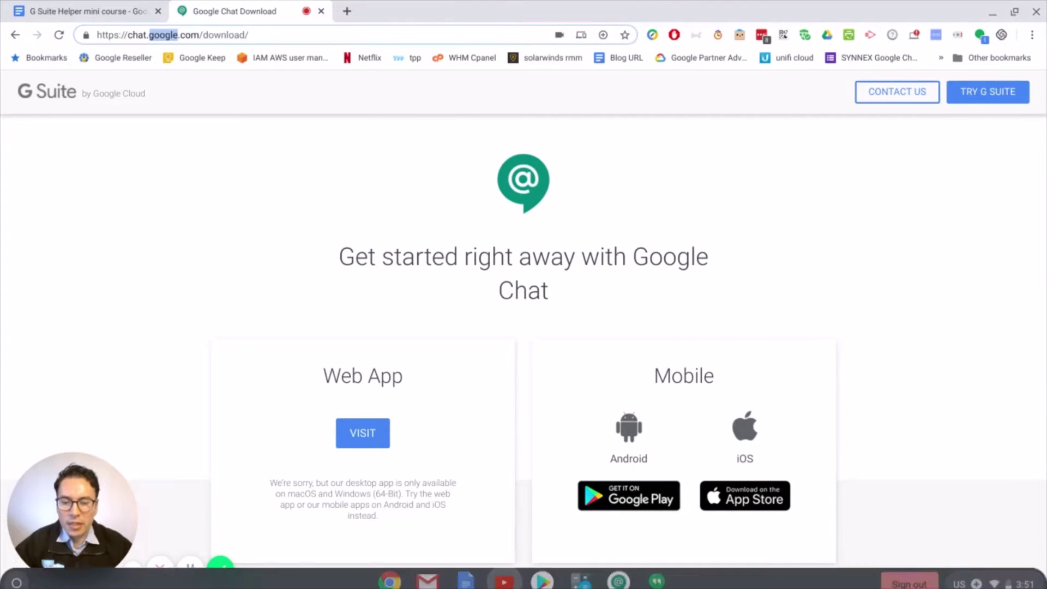
click(657, 573)
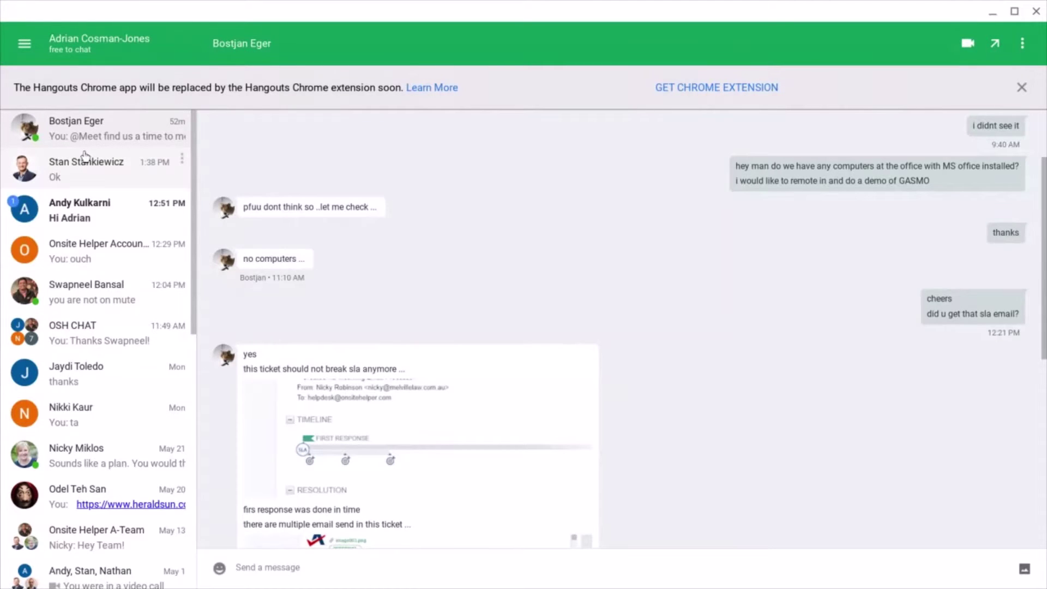
scroll(493, 347, down, 5)
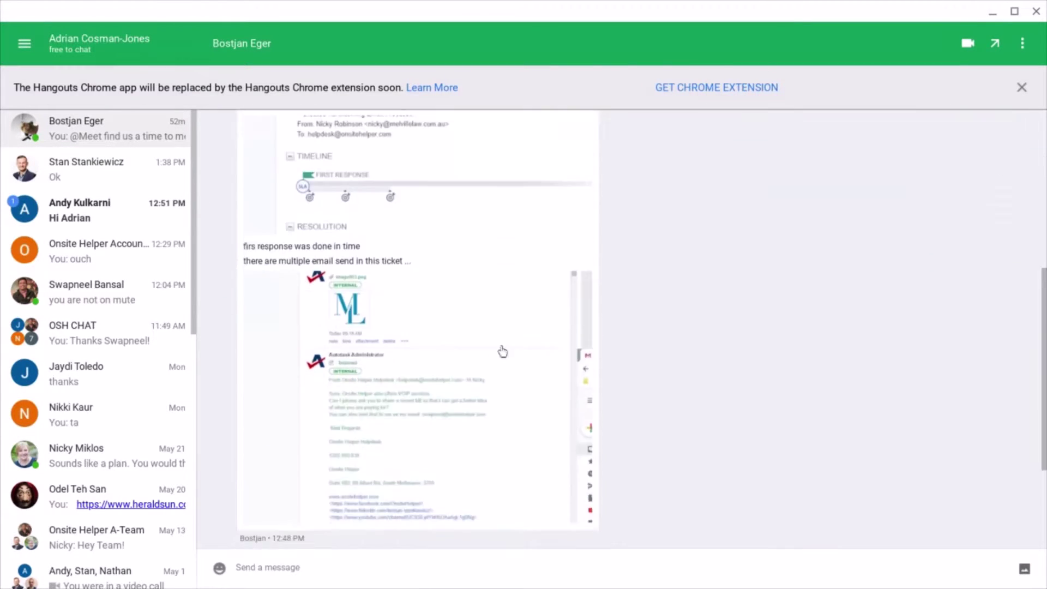
scroll(425, 350, up, 3)
scroll(460, 322, down, 5)
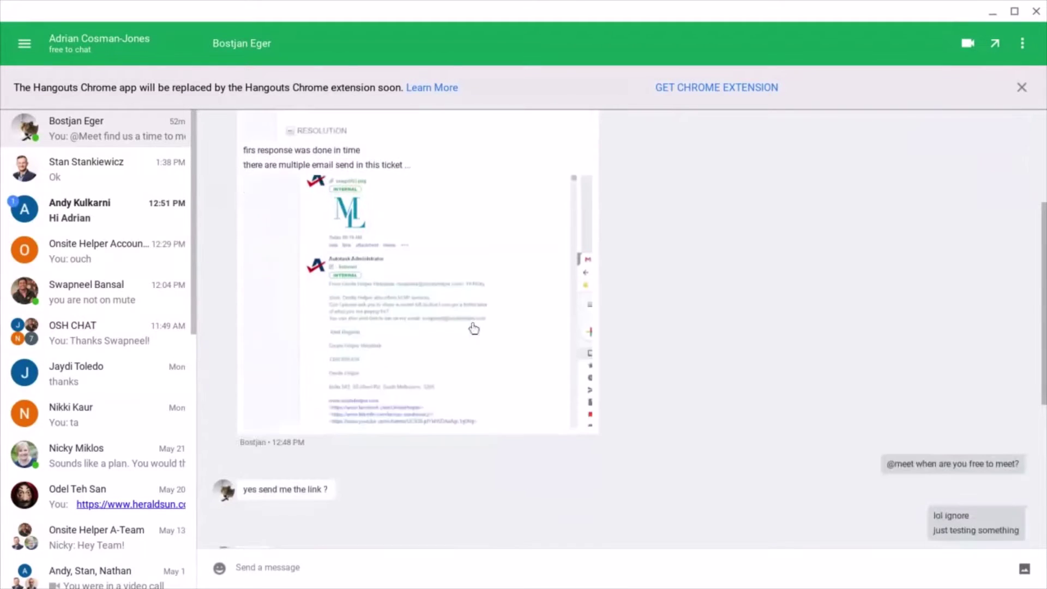
scroll(399, 515, down, 1)
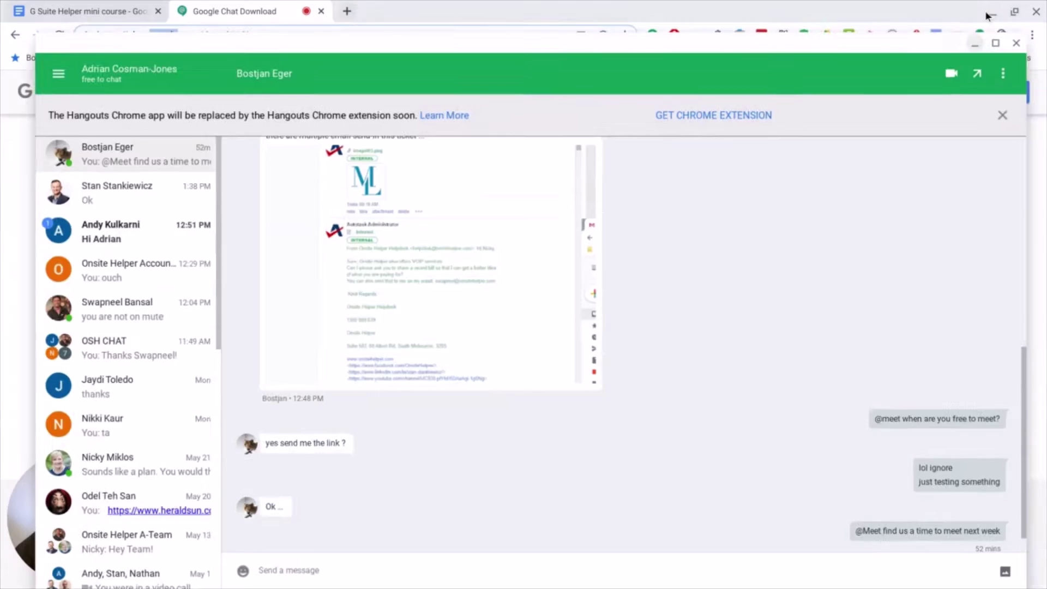
click(975, 43)
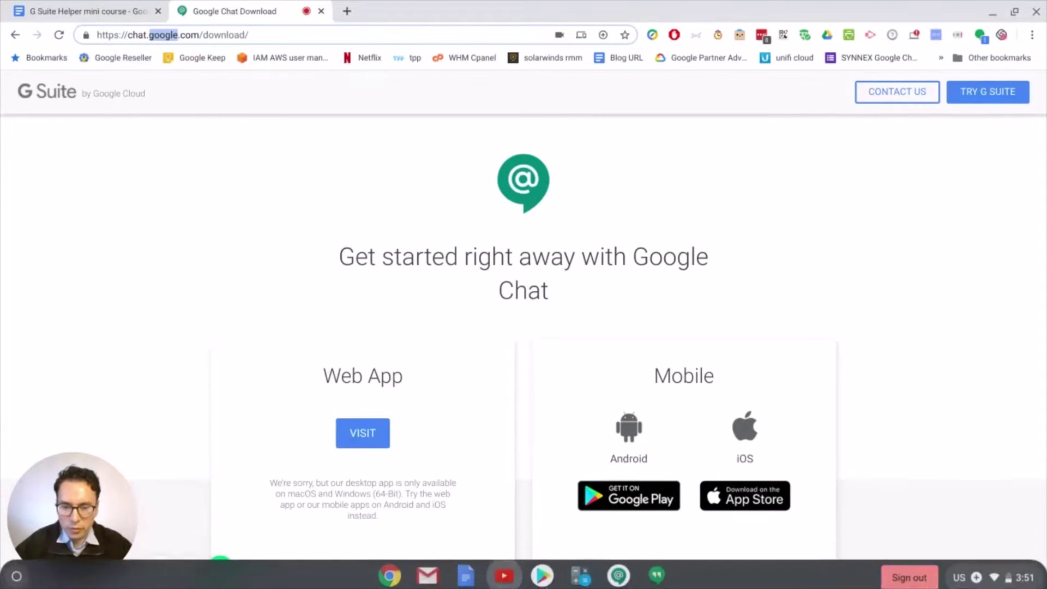
Step: Switch to the Google Chat app, look through the most recent direct conversation, and return to the people list
click(620, 573)
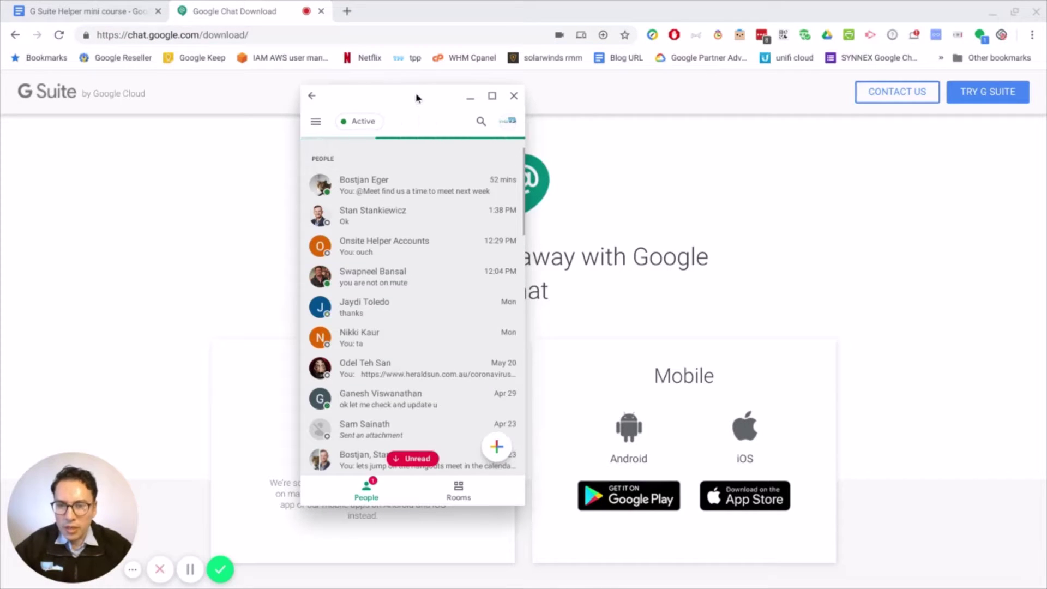
drag(409, 95, 401, 57)
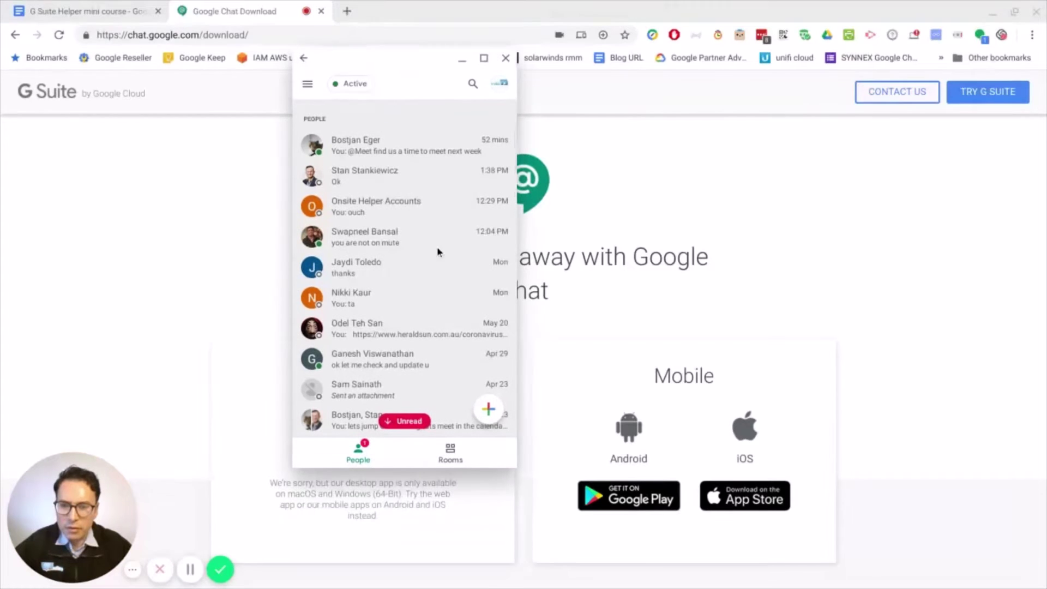
click(396, 149)
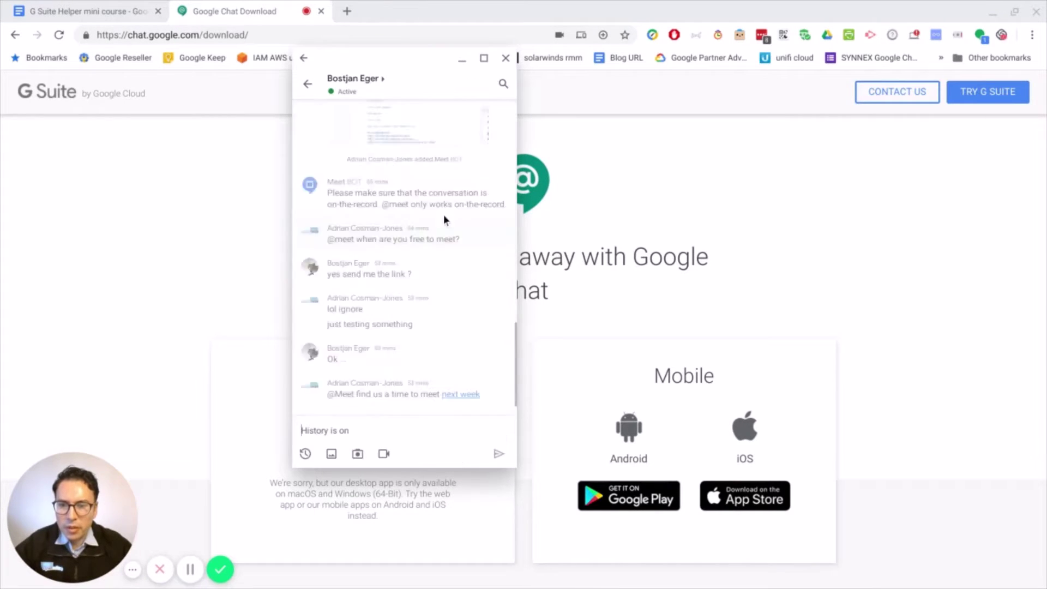
scroll(327, 364, up, 5)
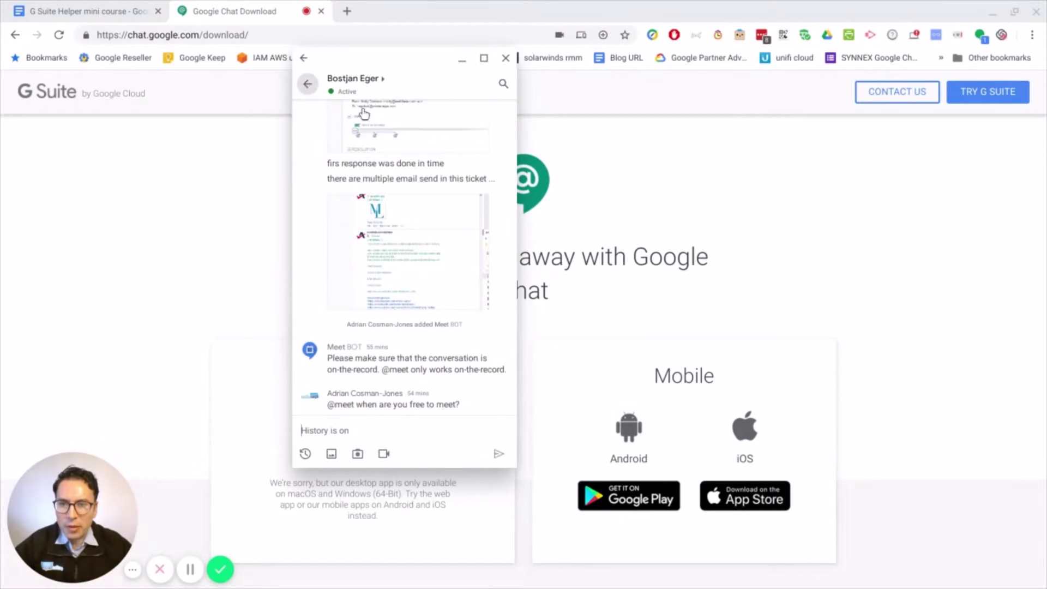
click(307, 84)
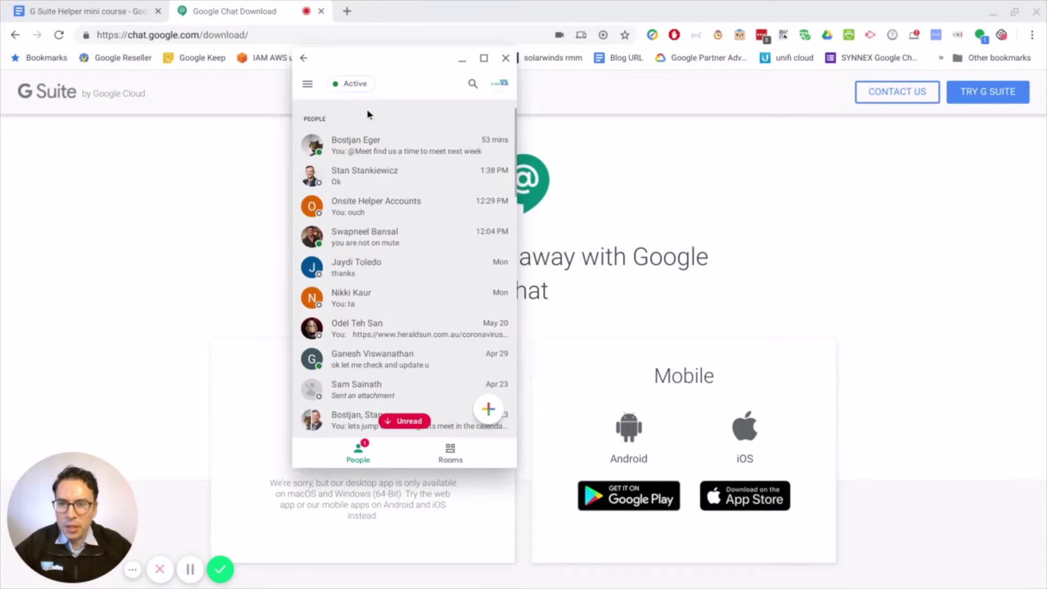
Step: Search for a colleague by first name, open the direct chat with them, and return to the people list
click(488, 410)
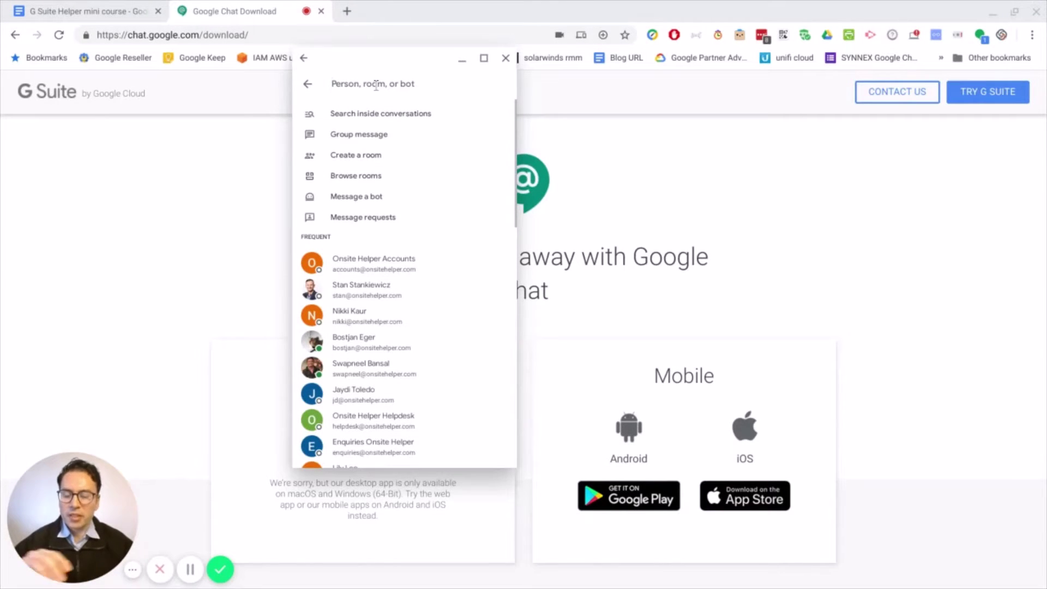
text(stan)
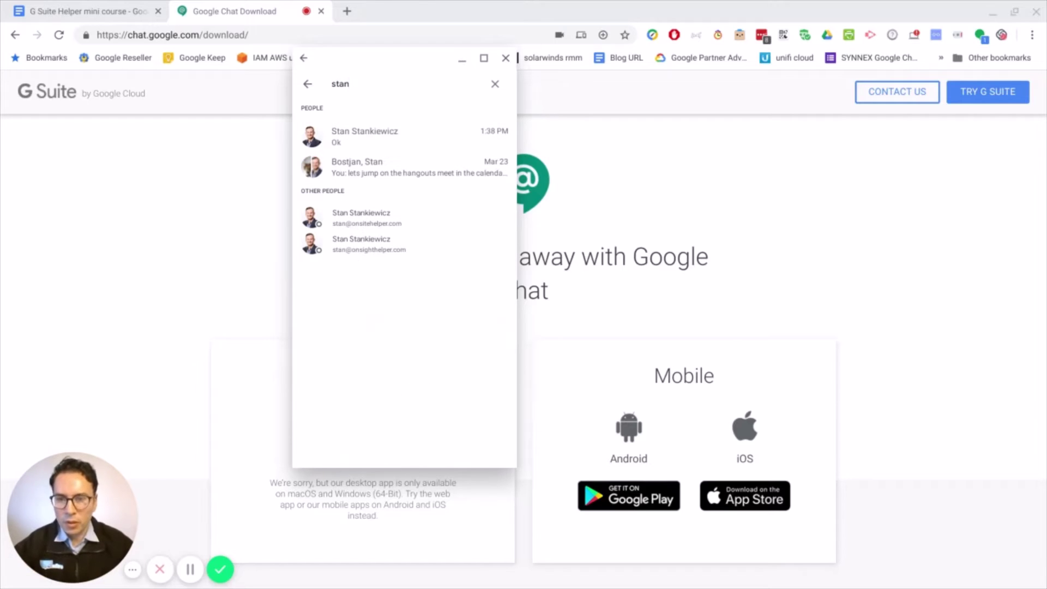
click(373, 132)
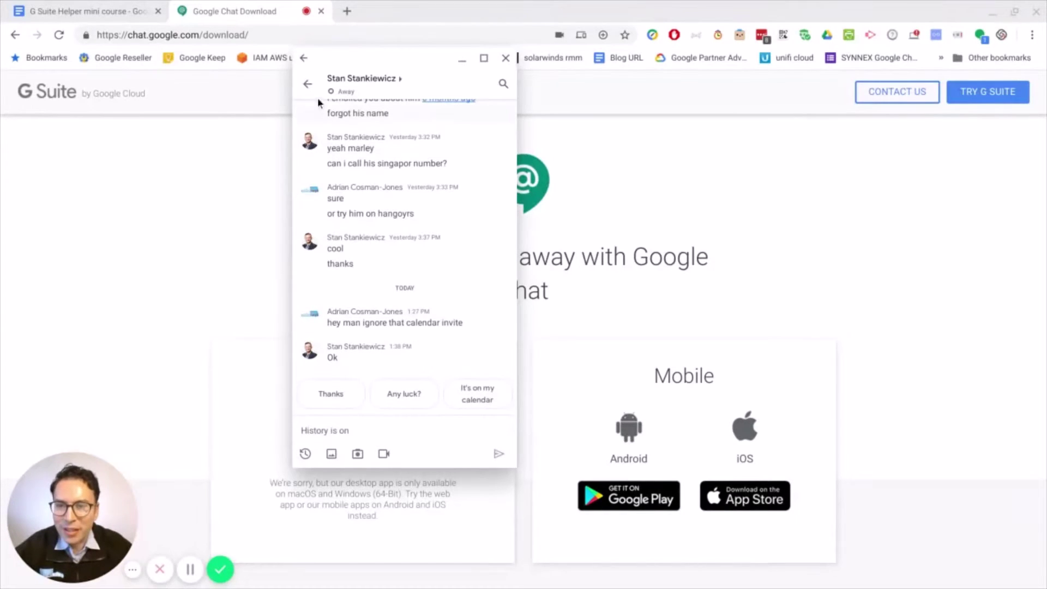
click(307, 86)
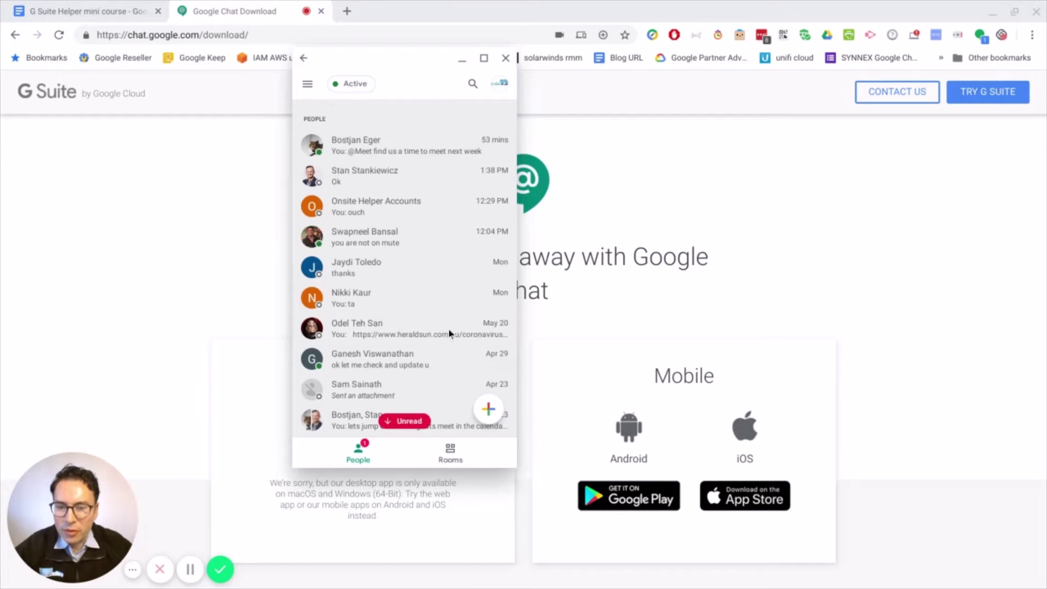
Step: Set up a group message with Onsite Helper Accounts and two colleagues, and close it without sending anything
click(489, 410)
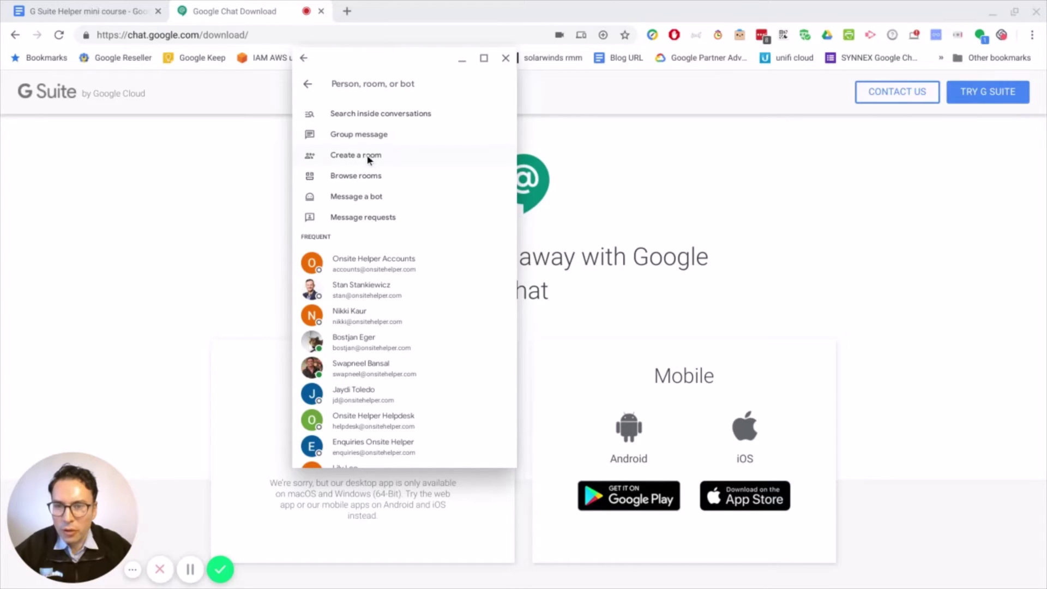
click(360, 134)
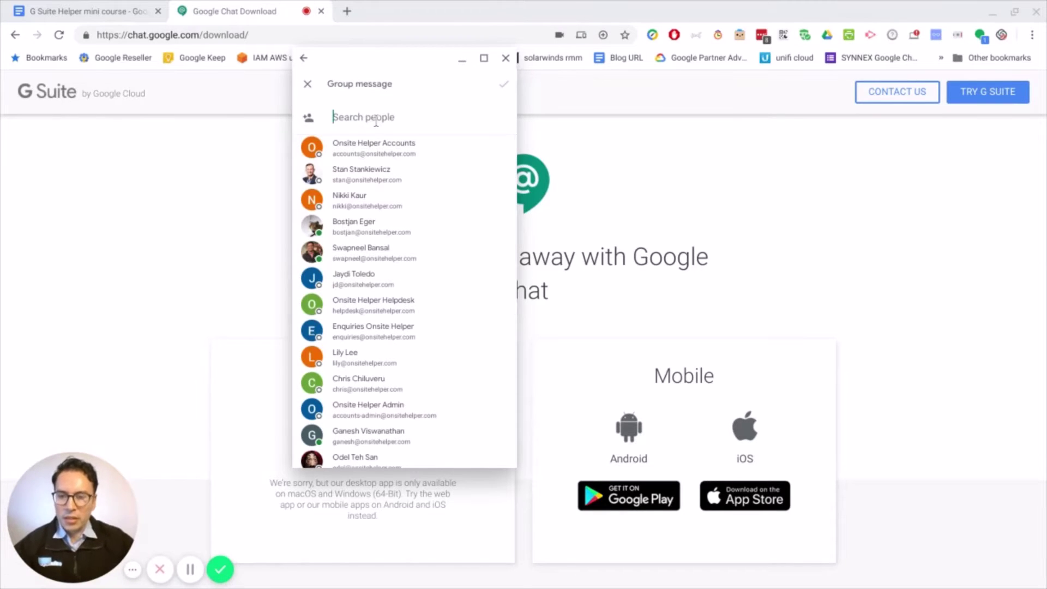
text(st)
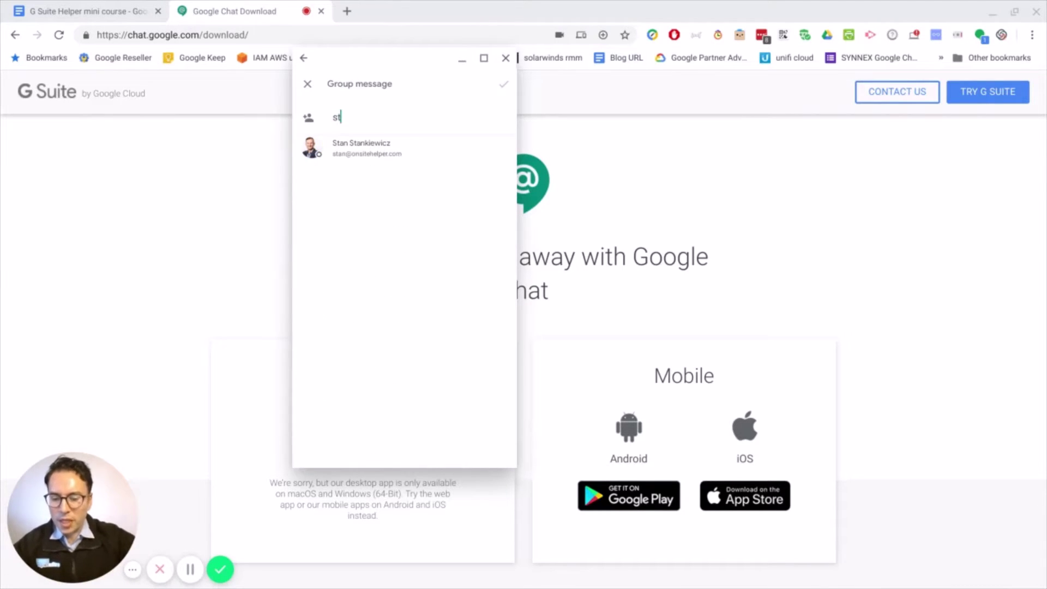
click(503, 150)
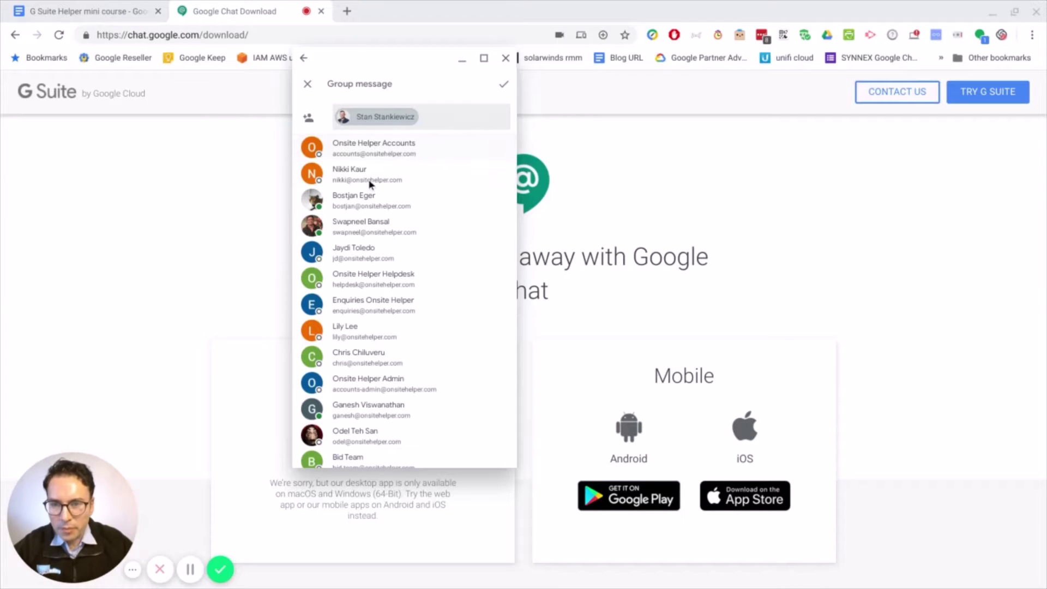
click(498, 148)
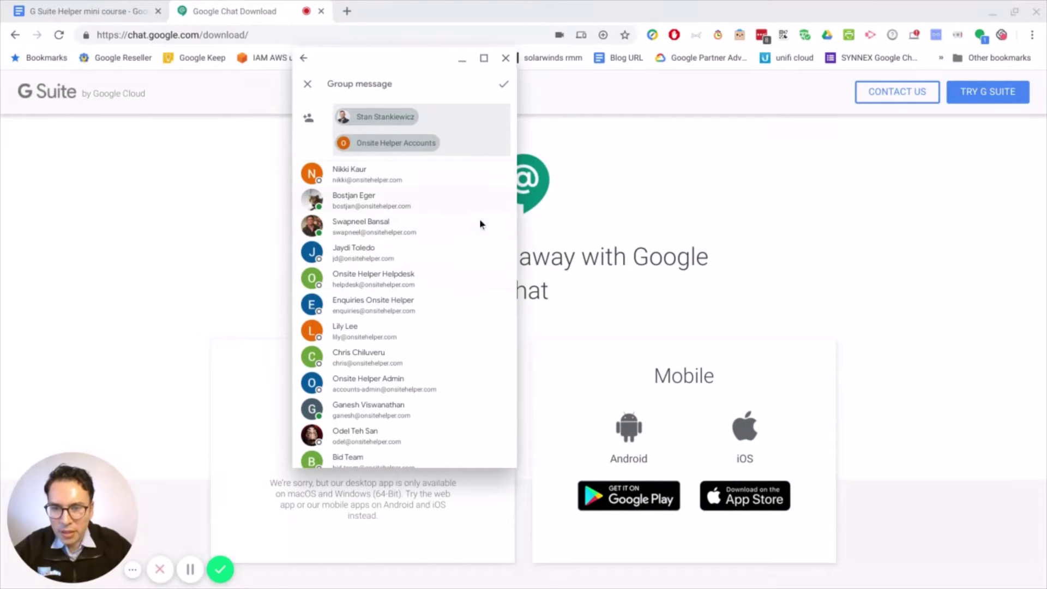
click(498, 225)
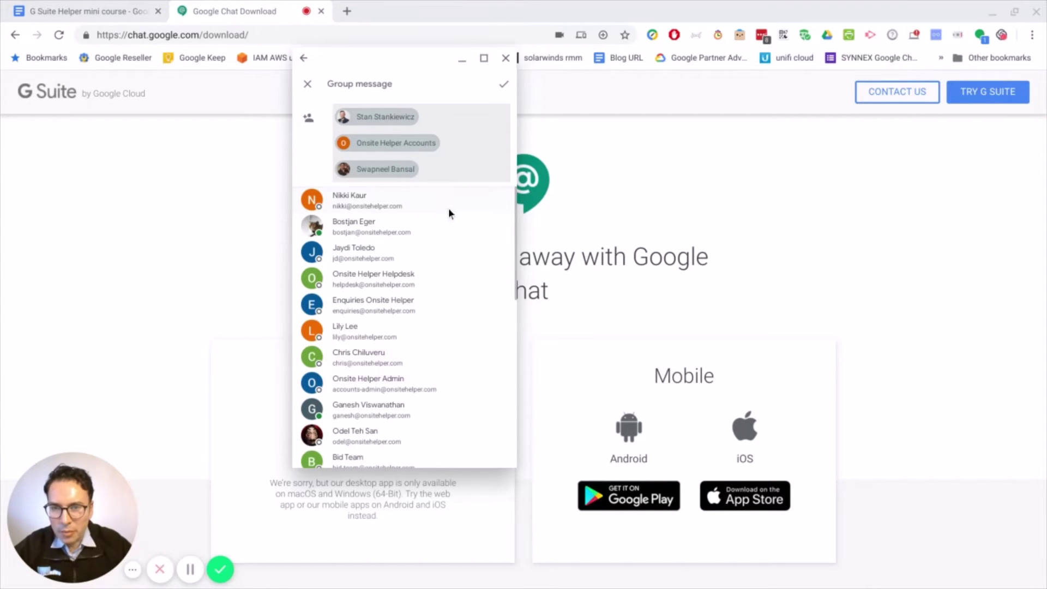
click(504, 83)
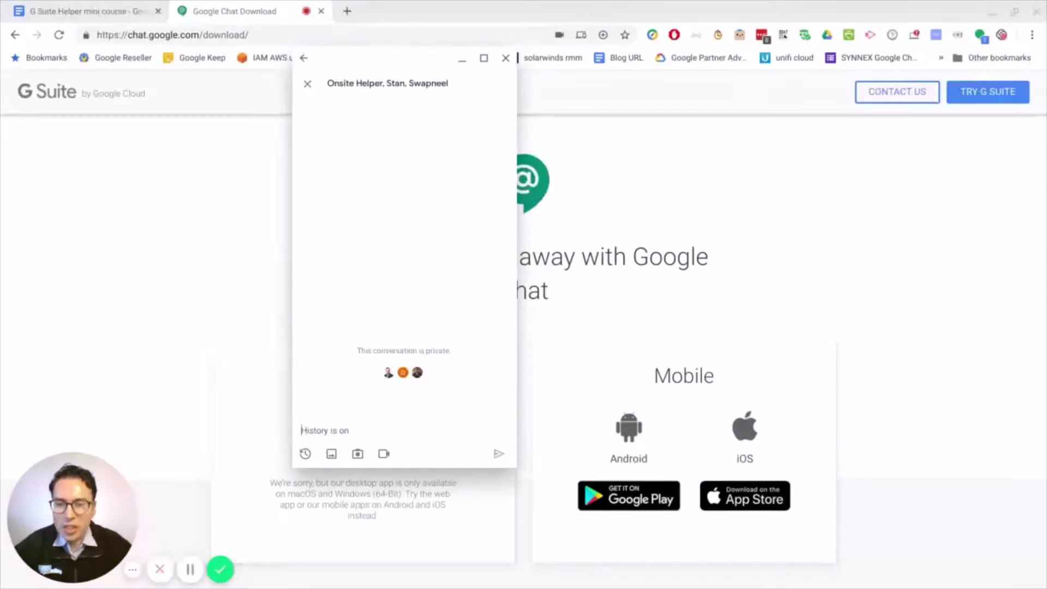
click(307, 84)
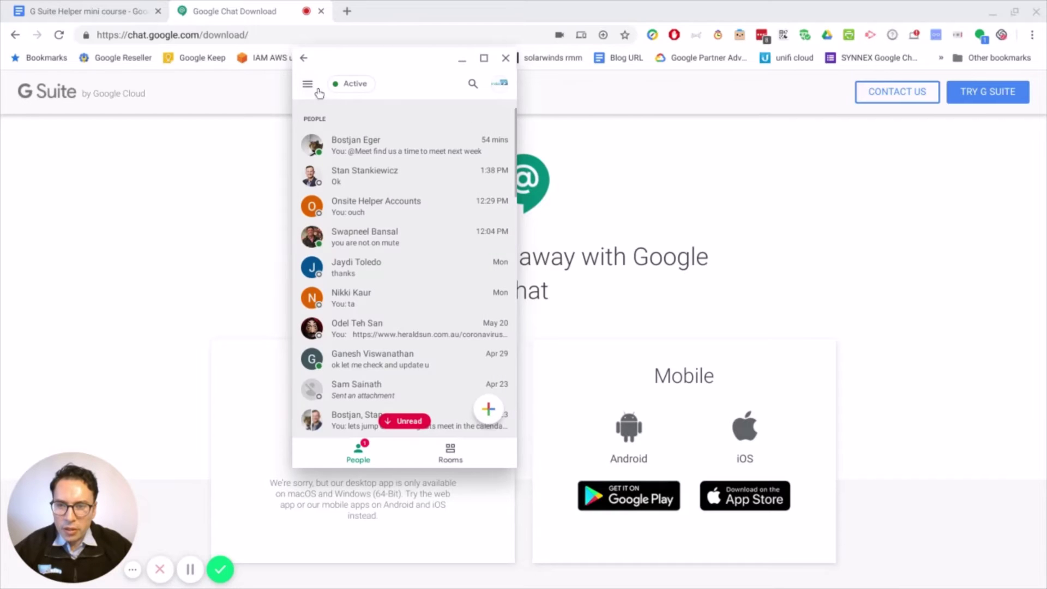
Step: Create a chat room named helpdesk
click(488, 409)
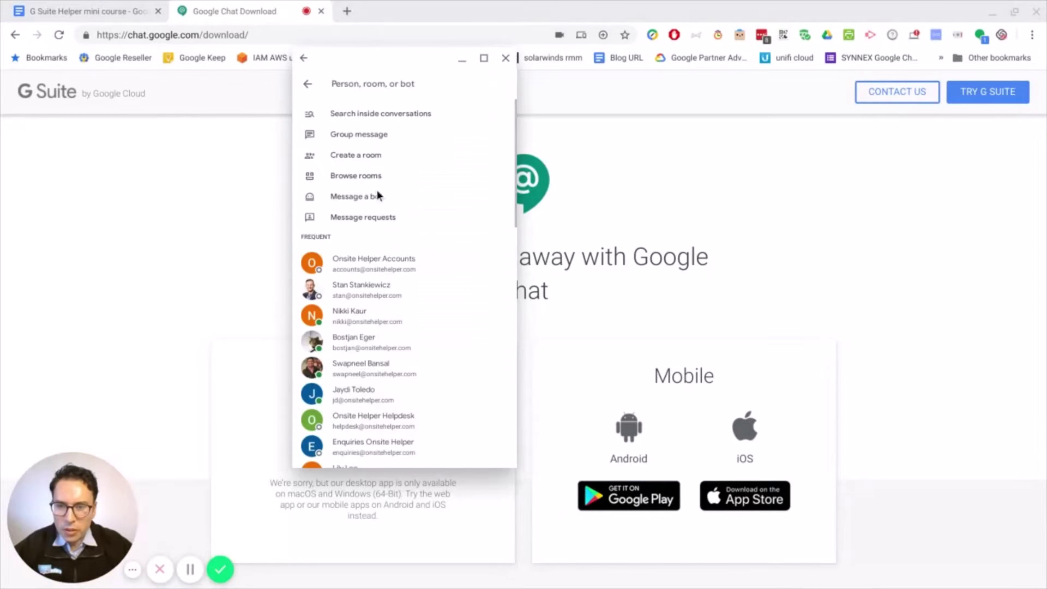
click(361, 156)
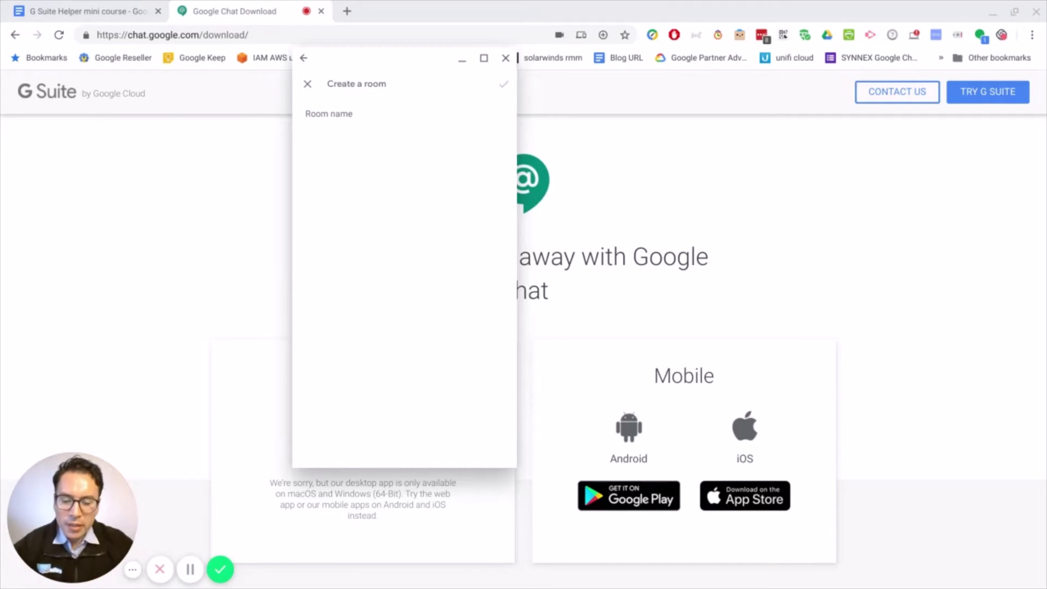
text(helpdesk)
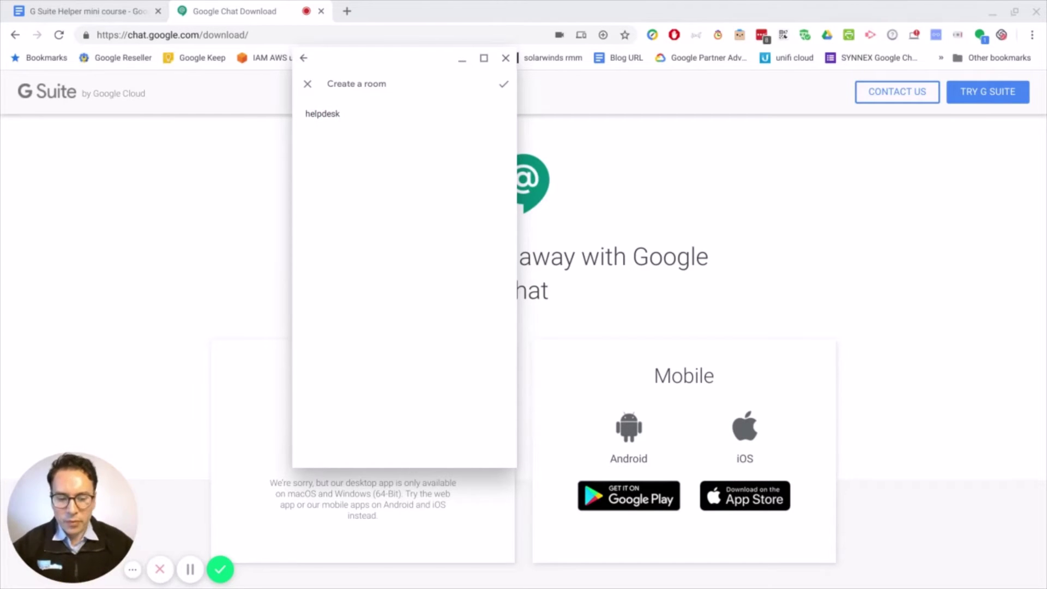
click(505, 84)
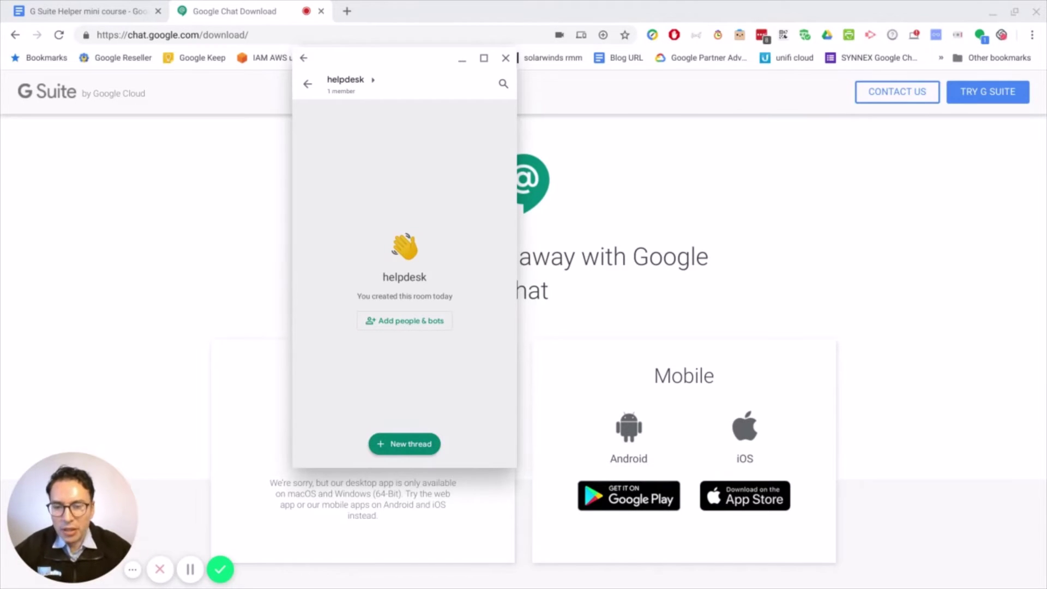
Step: Add three colleagues from the suggested contacts to the helpdesk room
click(404, 321)
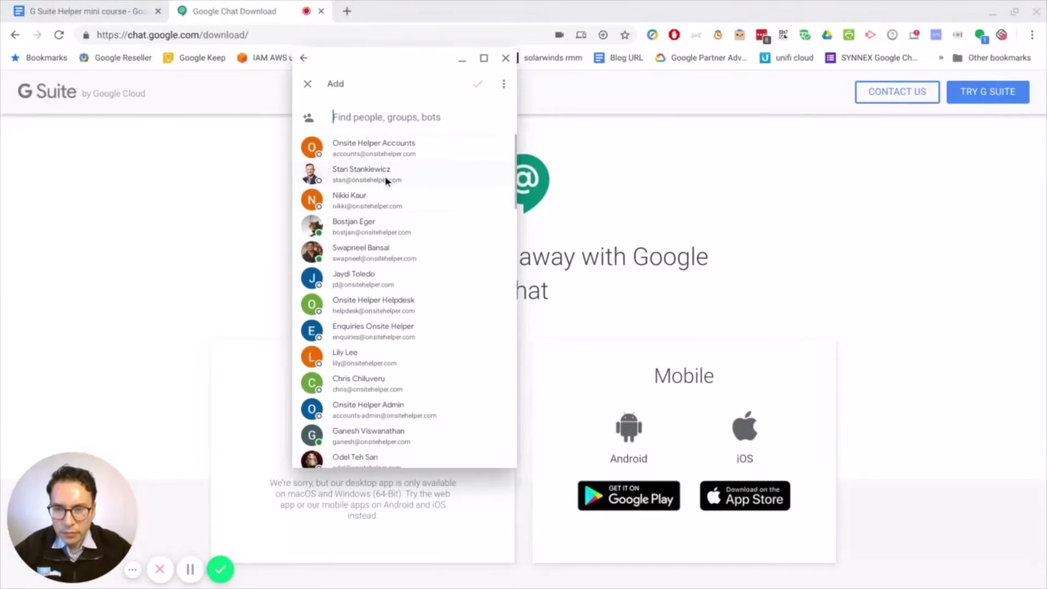
click(372, 170)
click(415, 221)
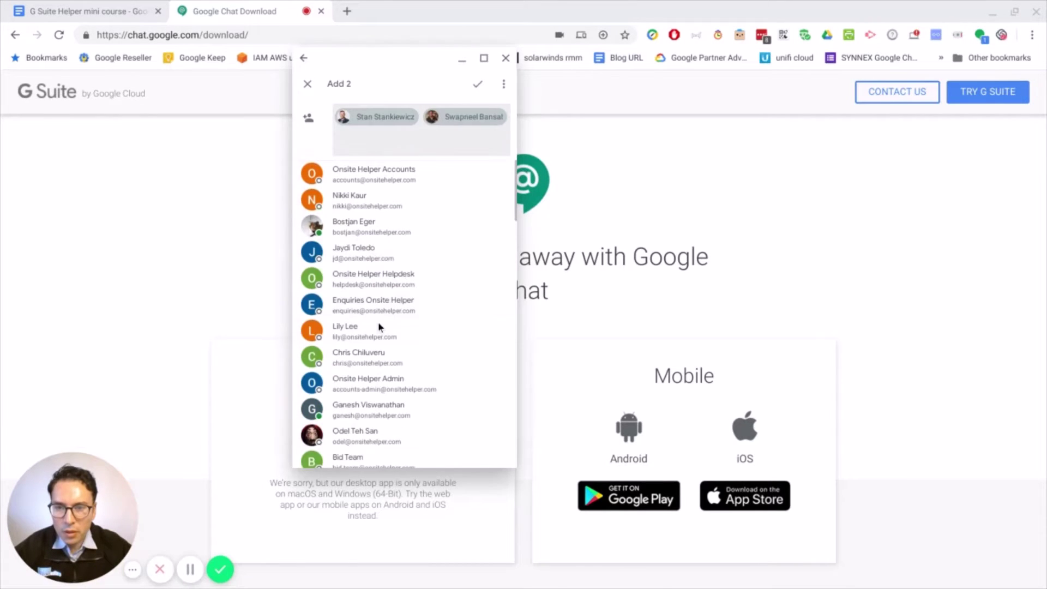
click(378, 322)
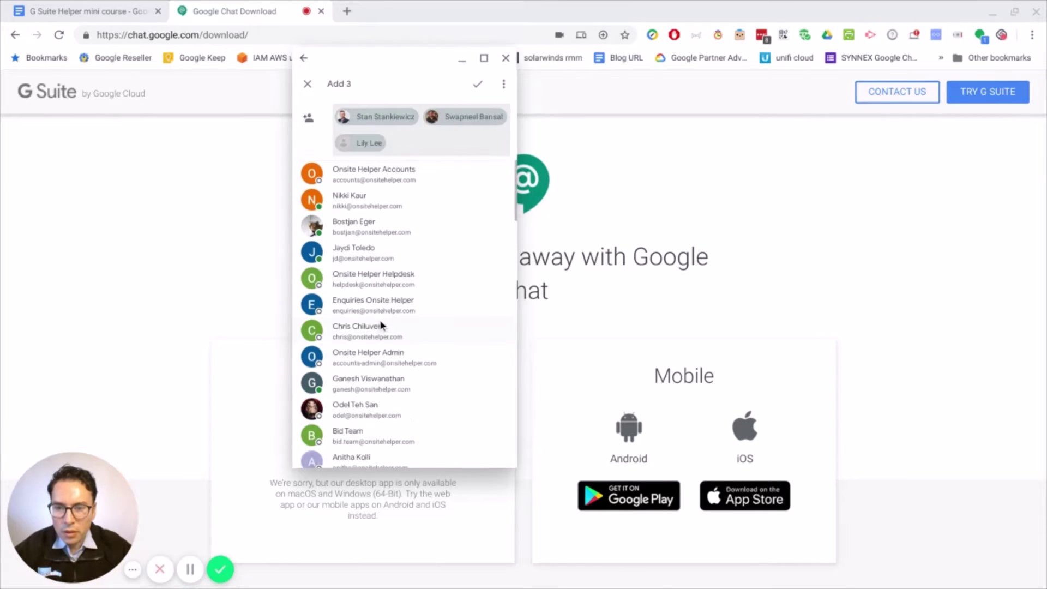
click(479, 87)
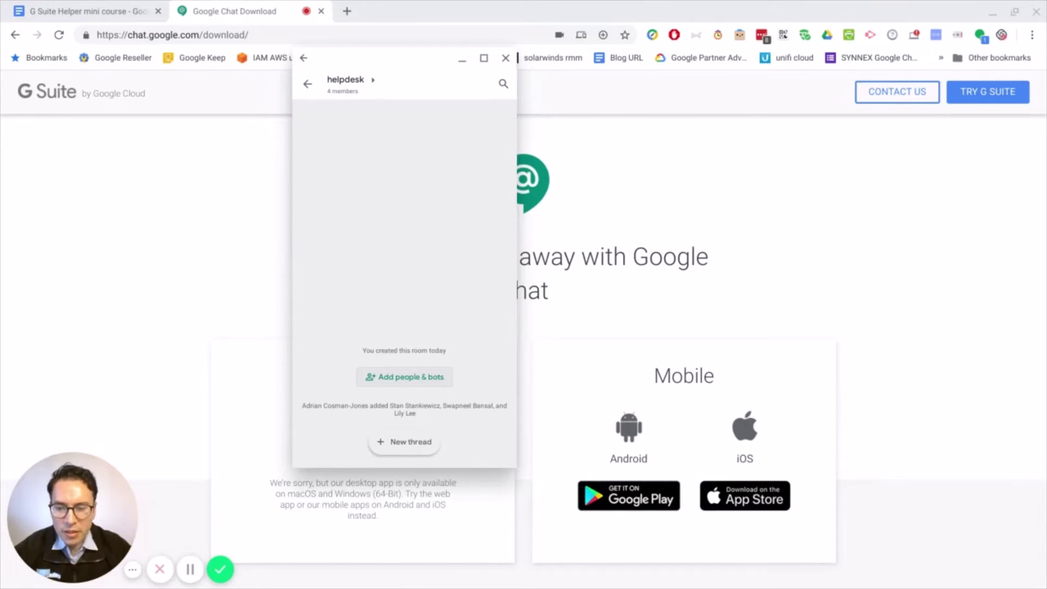
Step: Start adding members to the helpdesk room and browse the list of available bots
click(414, 377)
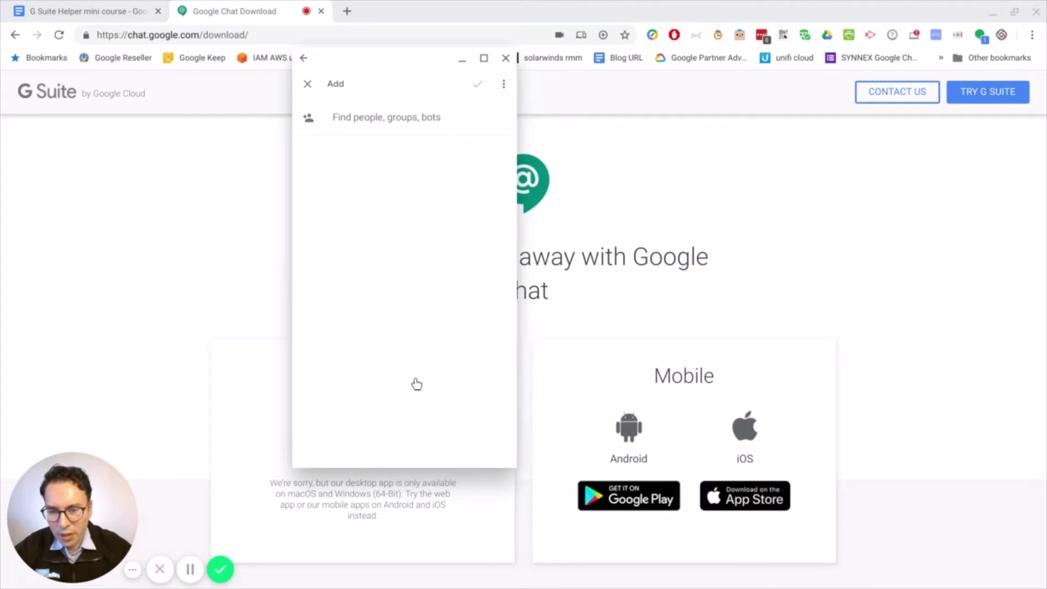
scroll(422, 259, down, 10)
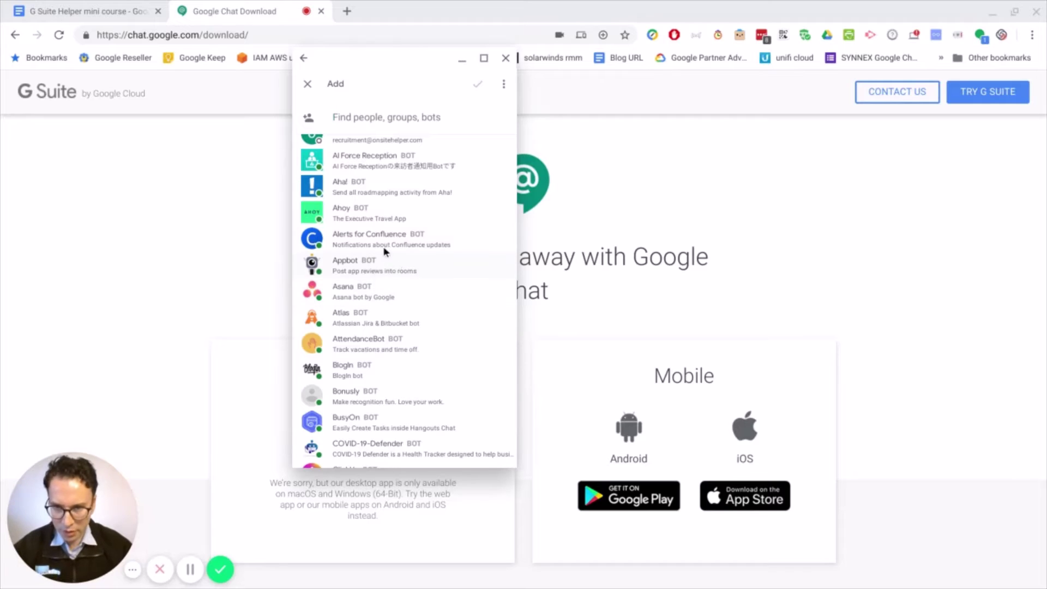
scroll(371, 381, up, 1)
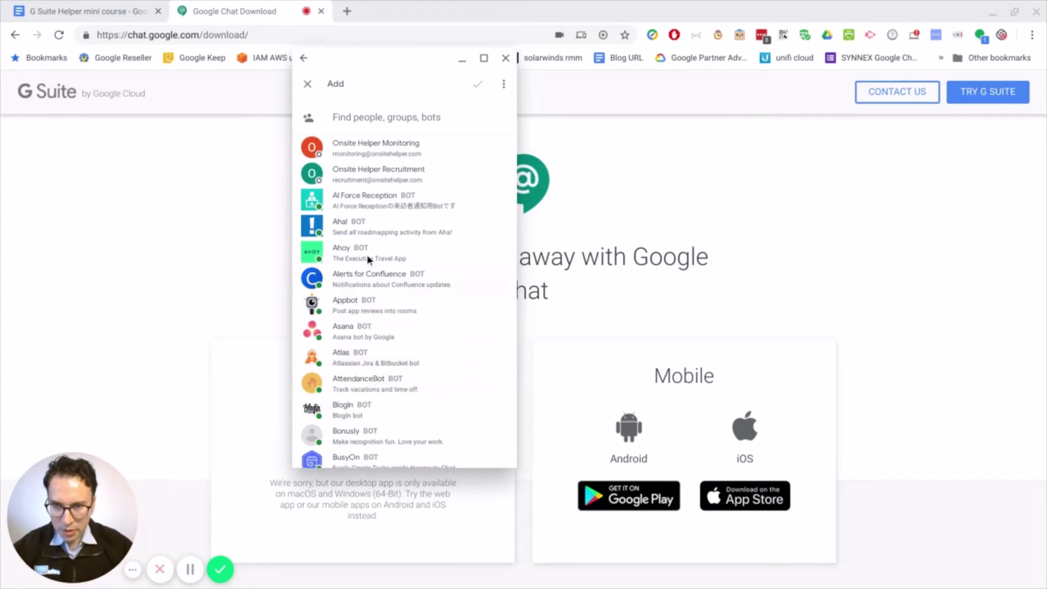
scroll(371, 298, down, 2)
scroll(372, 305, down, 2)
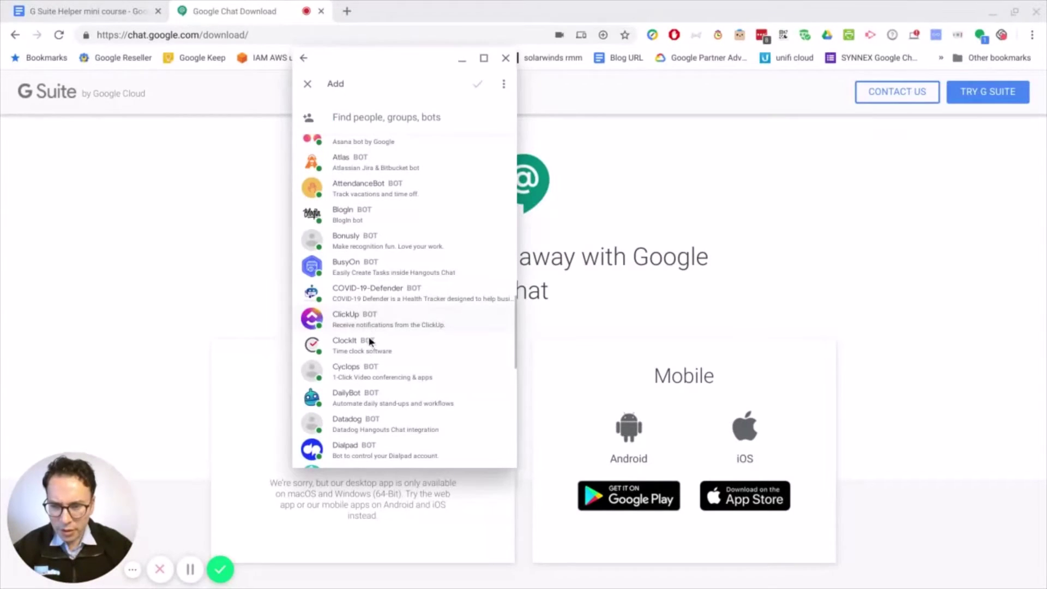
scroll(374, 392, down, 3)
scroll(369, 389, down, 5)
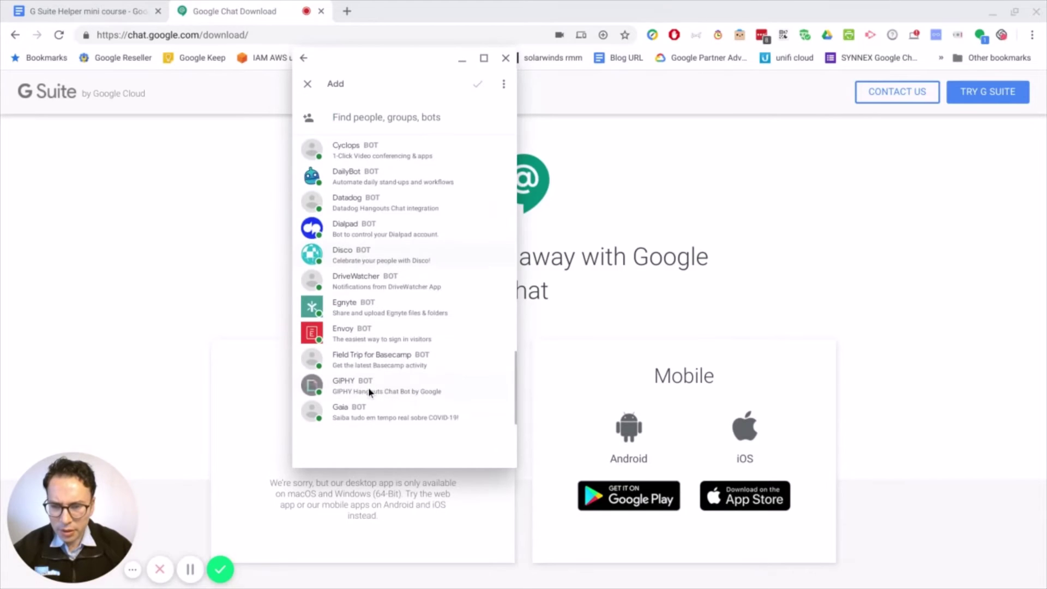
scroll(363, 347, up, 5)
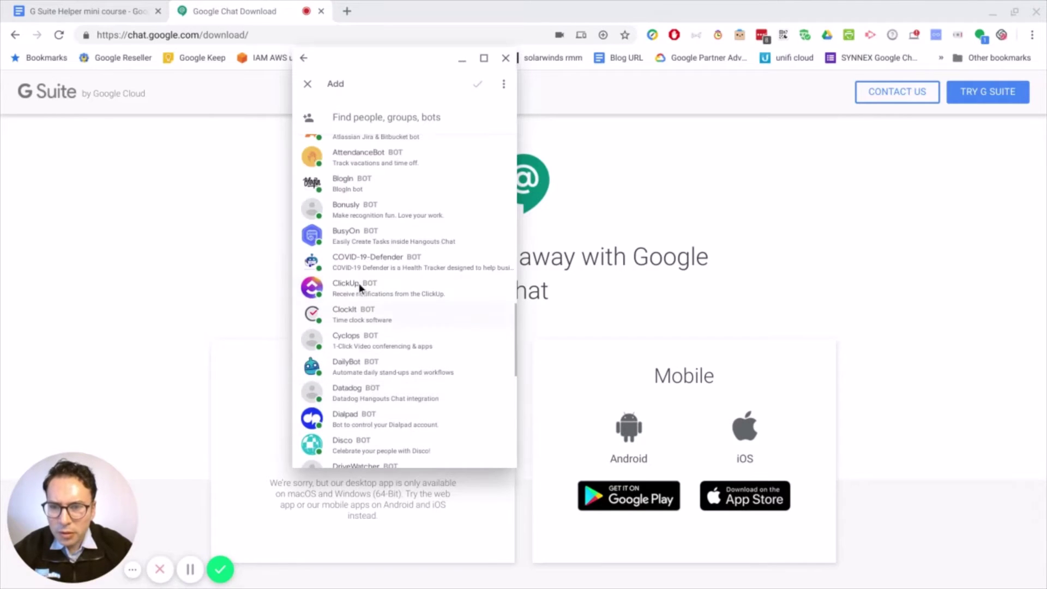
scroll(360, 260, up, 3)
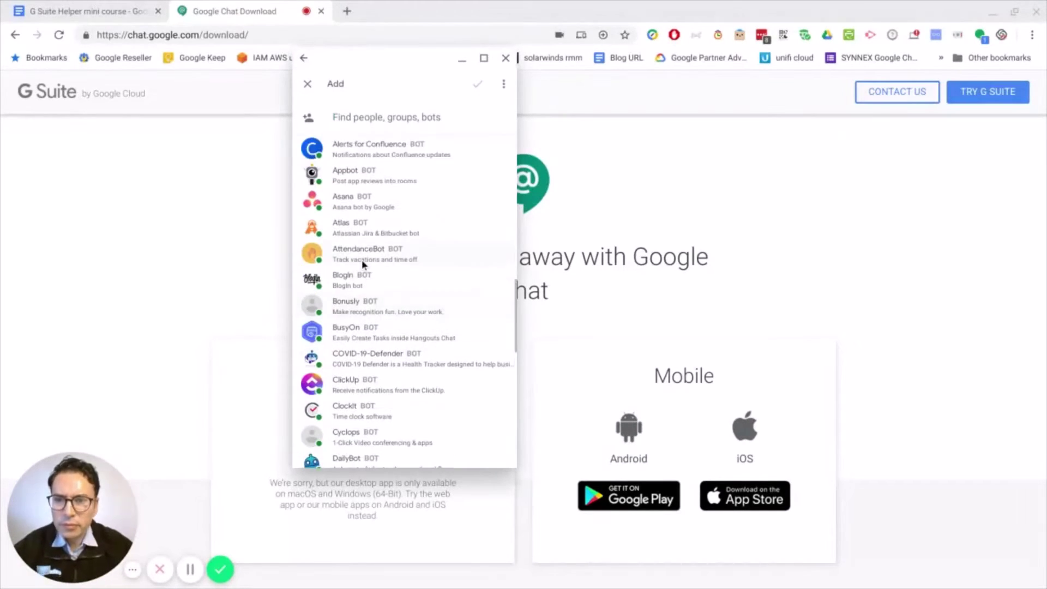
Step: Find the Meet bot by searching for "meet" and add it to the helpdesk room
text(me)
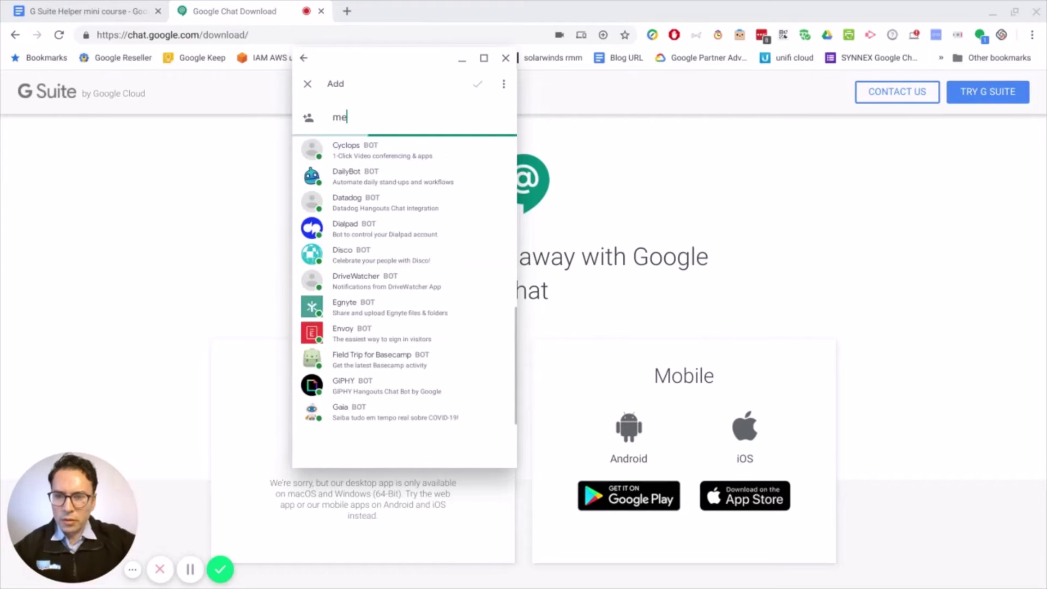
text(et)
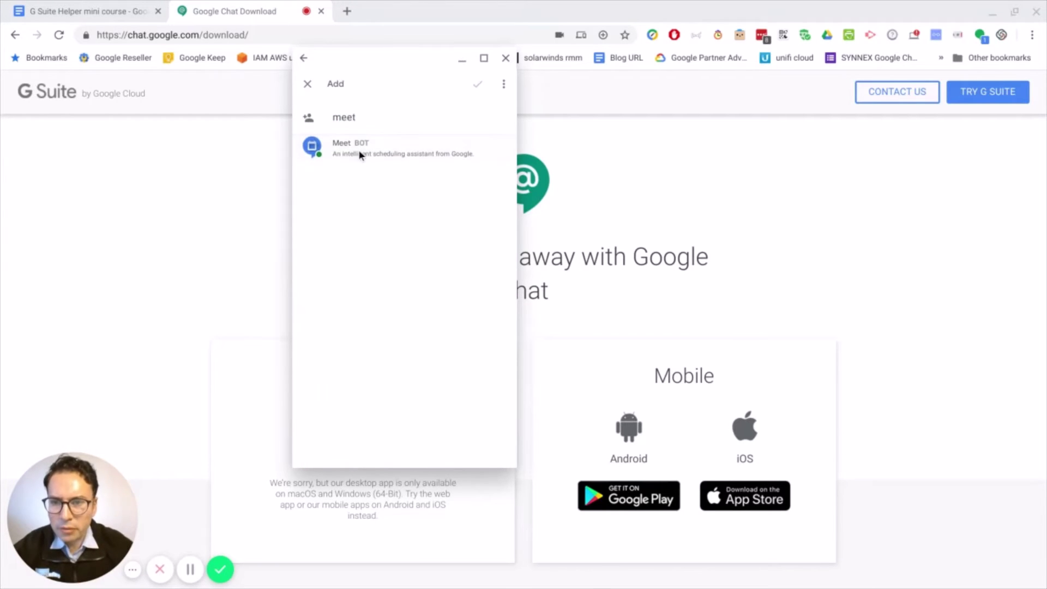
click(358, 149)
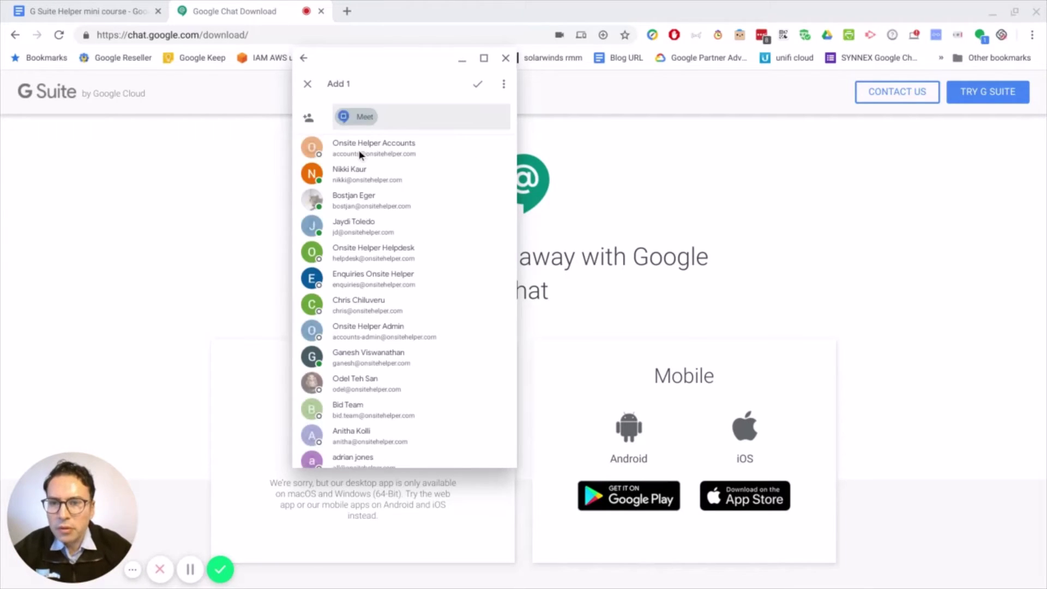
click(478, 86)
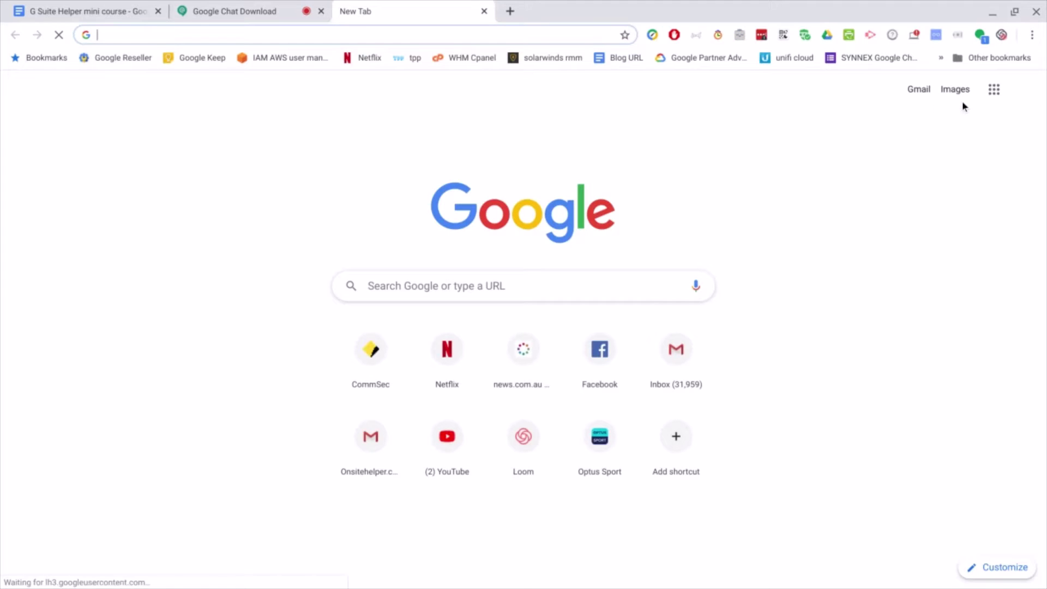
Step: Switch to Google Meet from the new tab's Google apps and dismiss the incoming chat notifications
click(993, 90)
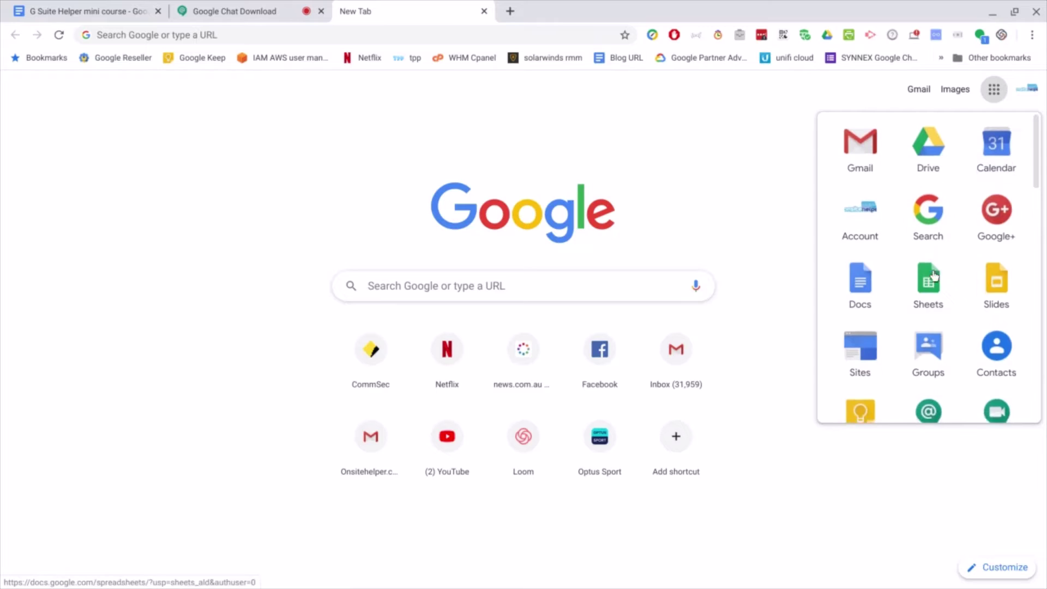
scroll(935, 276, down, 1)
click(998, 361)
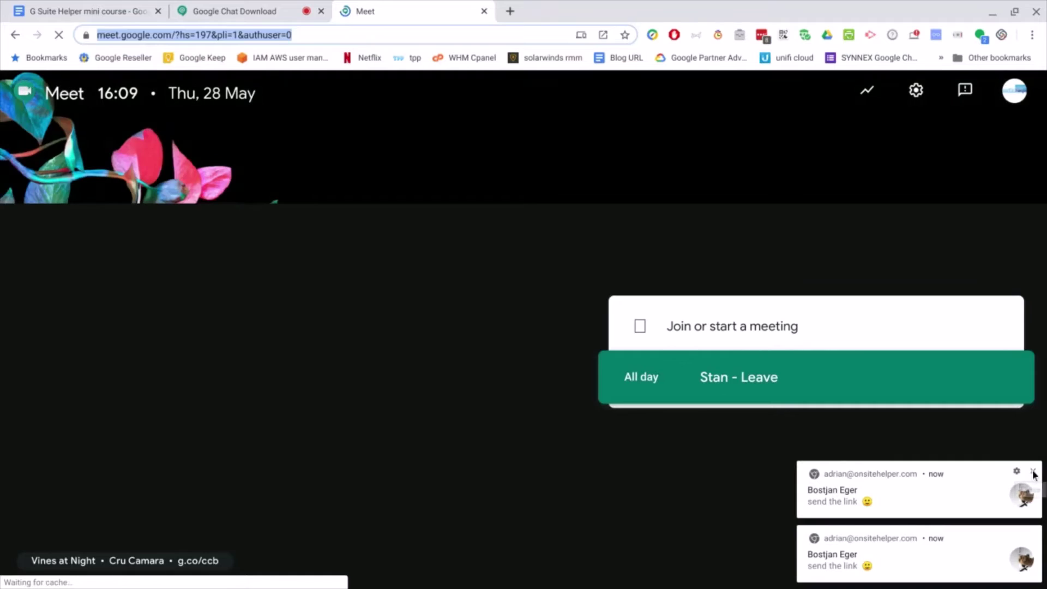
click(1030, 473)
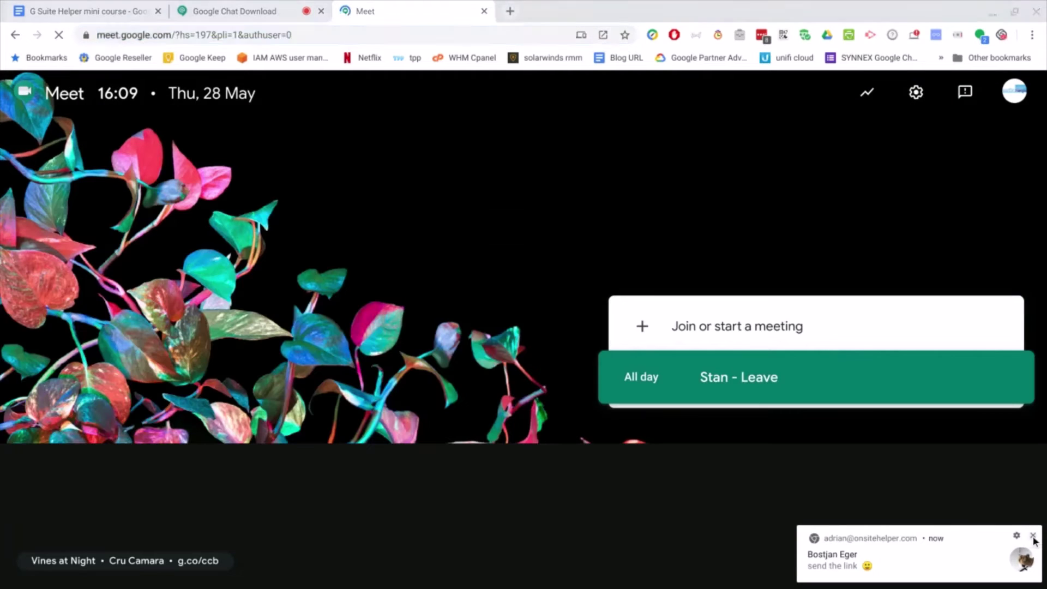
click(1033, 532)
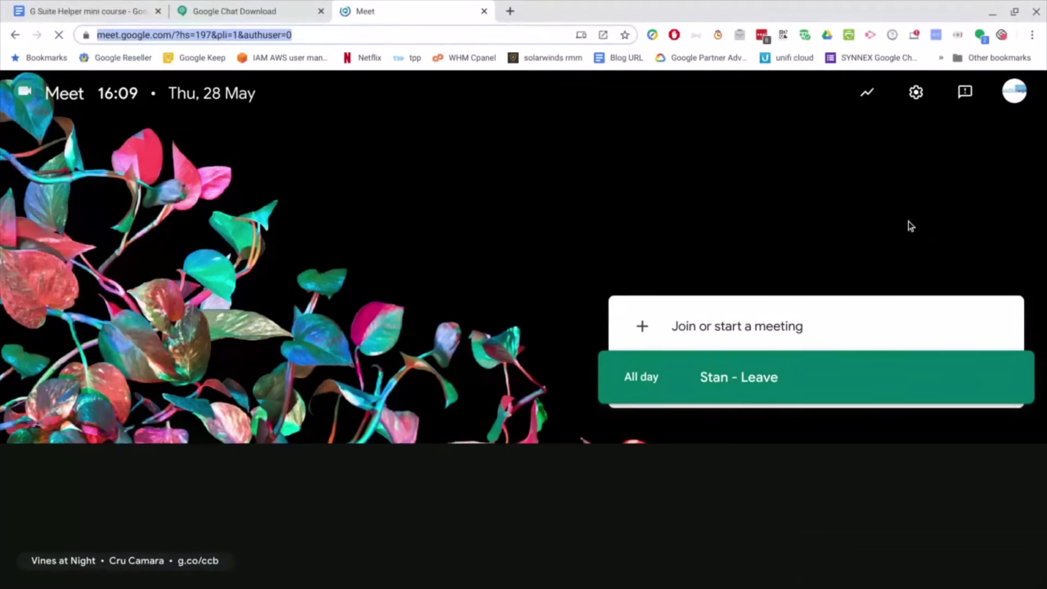
Step: Start a video meeting with the nickname "meeting" and join it
click(679, 329)
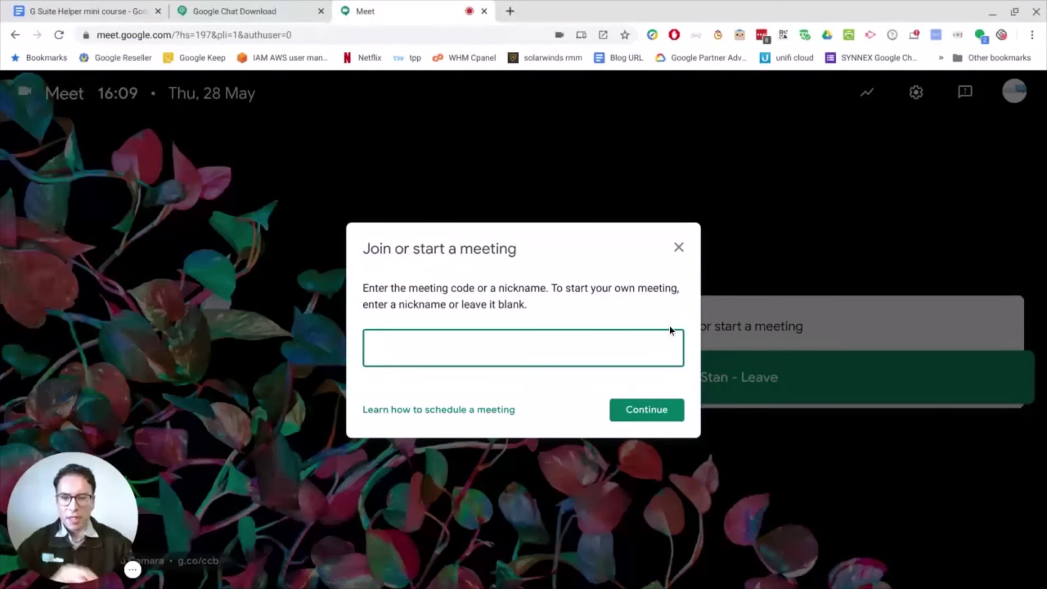
text(meetin)
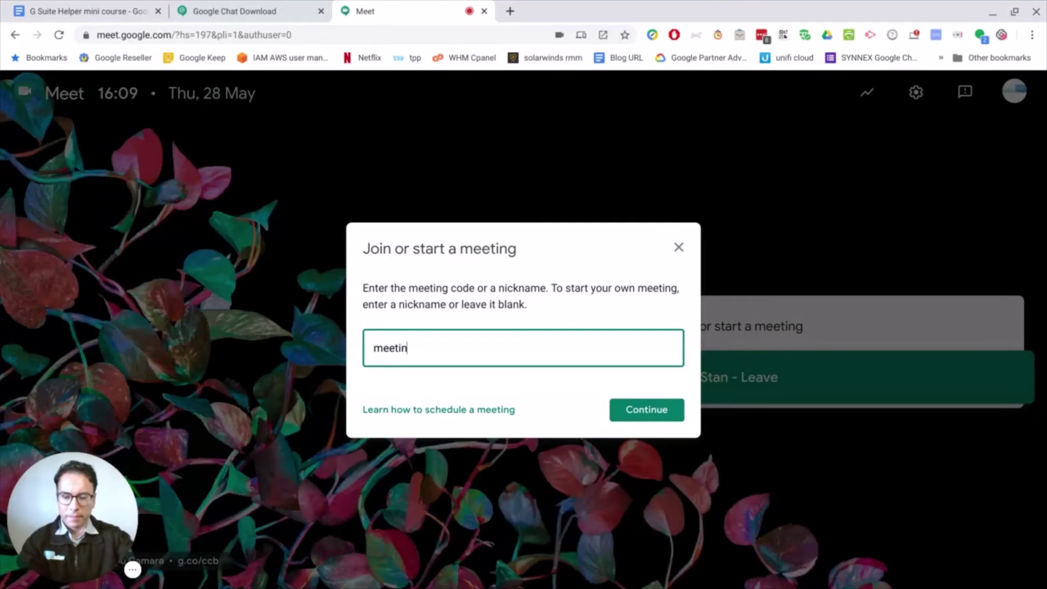
text(g)
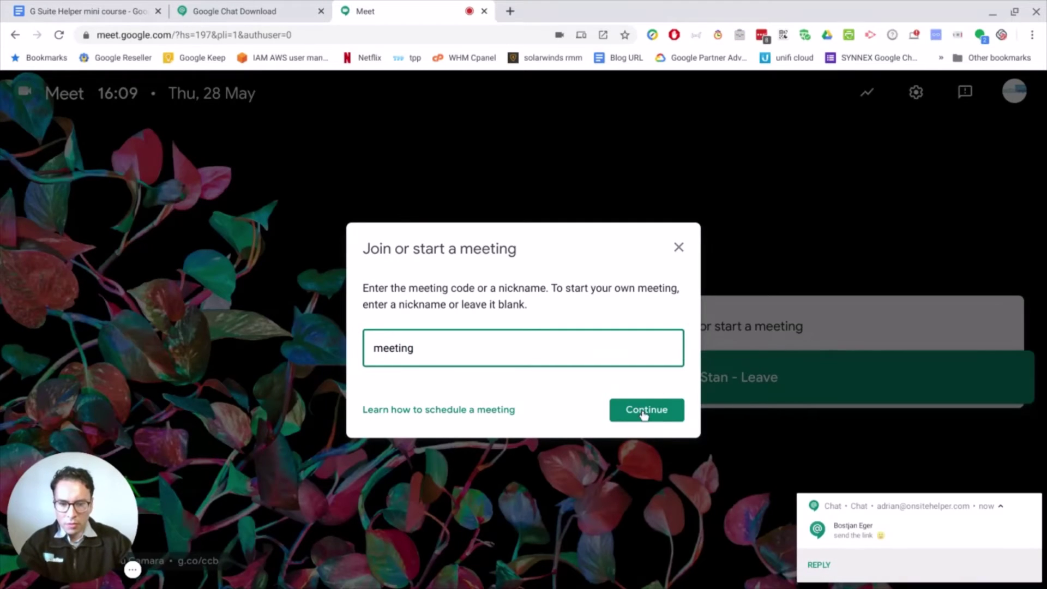
click(644, 416)
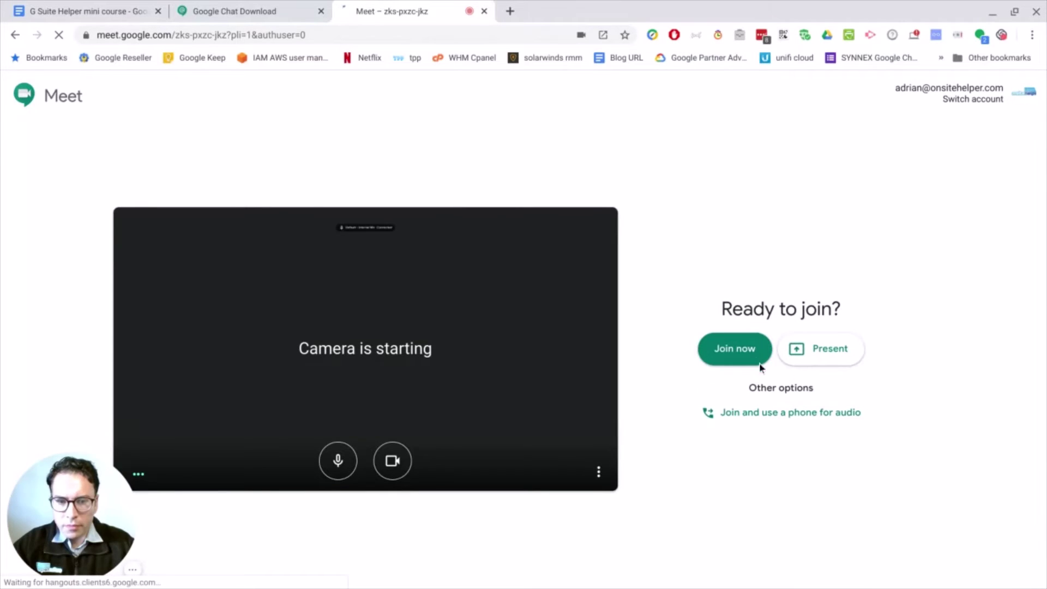
click(736, 358)
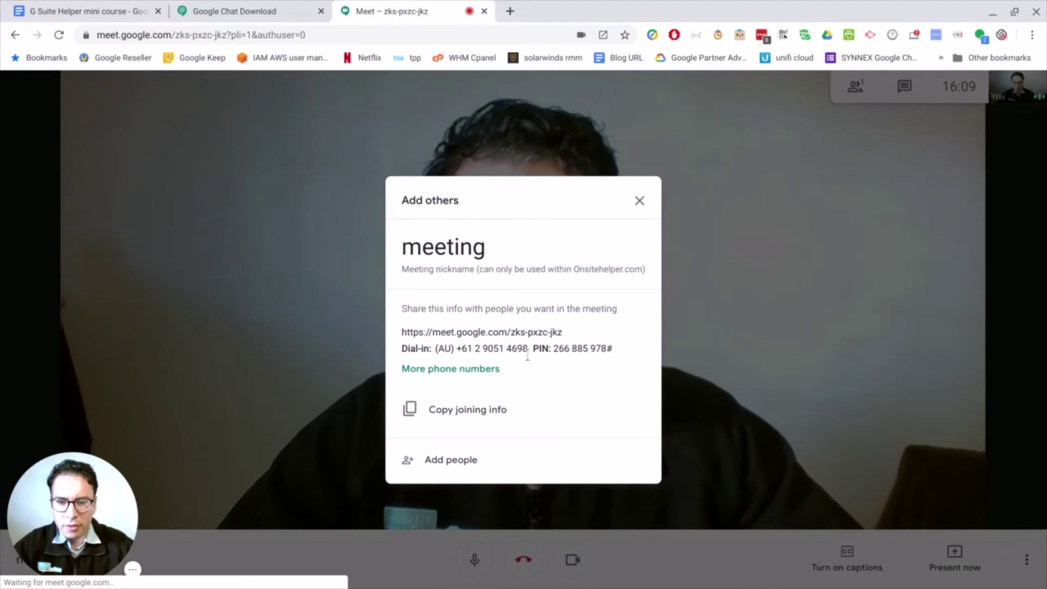
Step: Invite a colleague to the video meeting by searching for their first name and sending the e-mail invitation
click(443, 462)
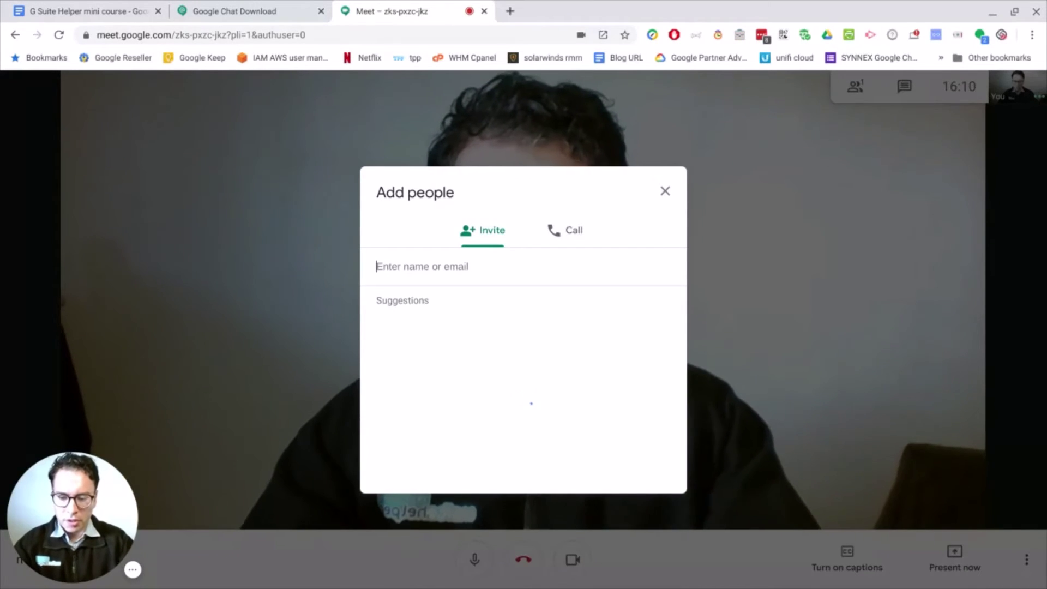
text(bostja)
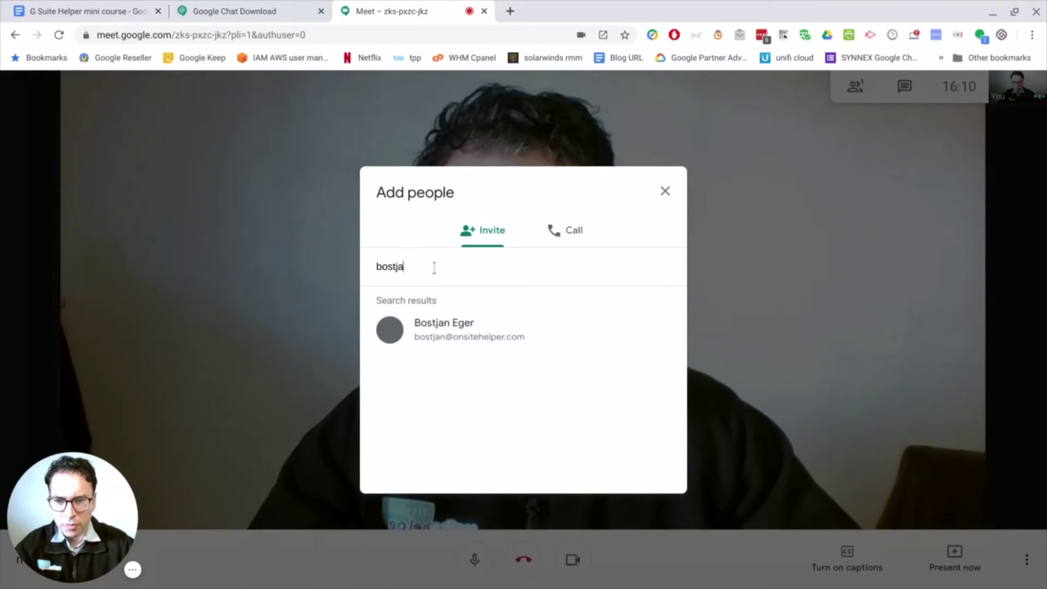
click(427, 330)
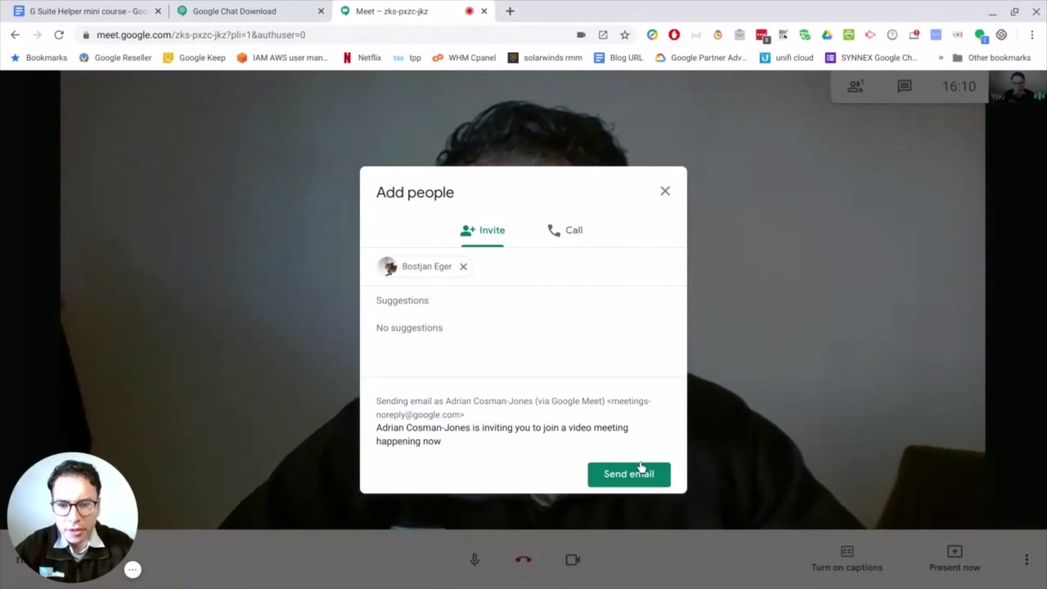
click(629, 472)
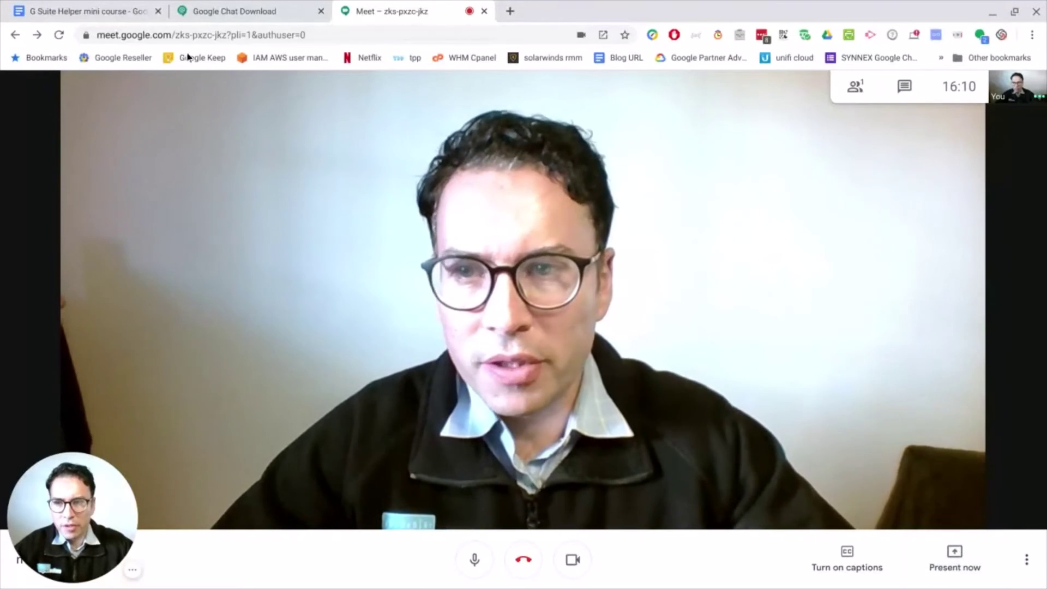
Step: Check the G Suite Helper mini course outline, and turn on captions in the Meet call
click(101, 6)
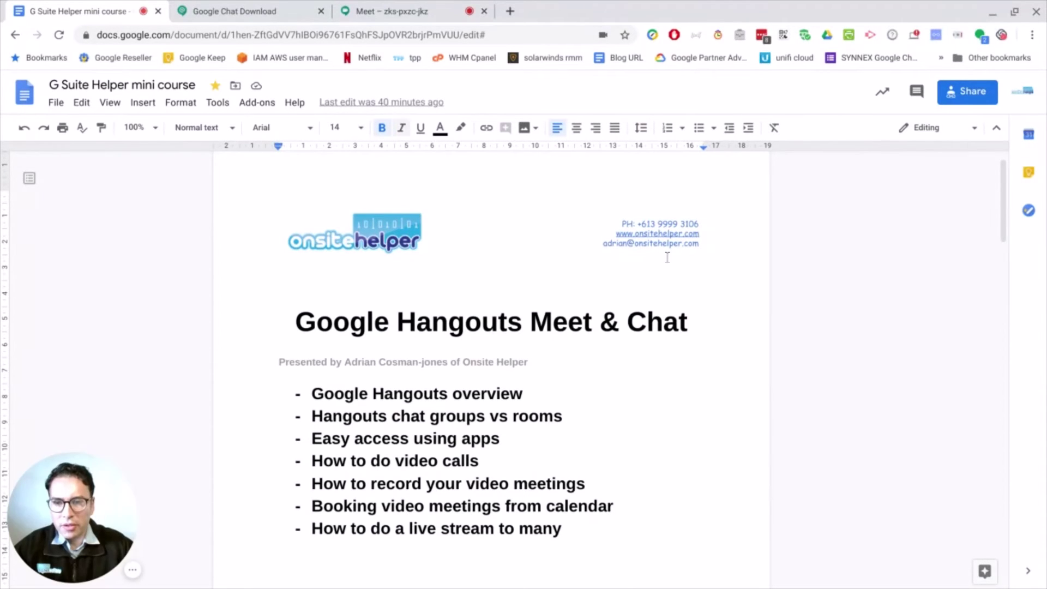
click(402, 11)
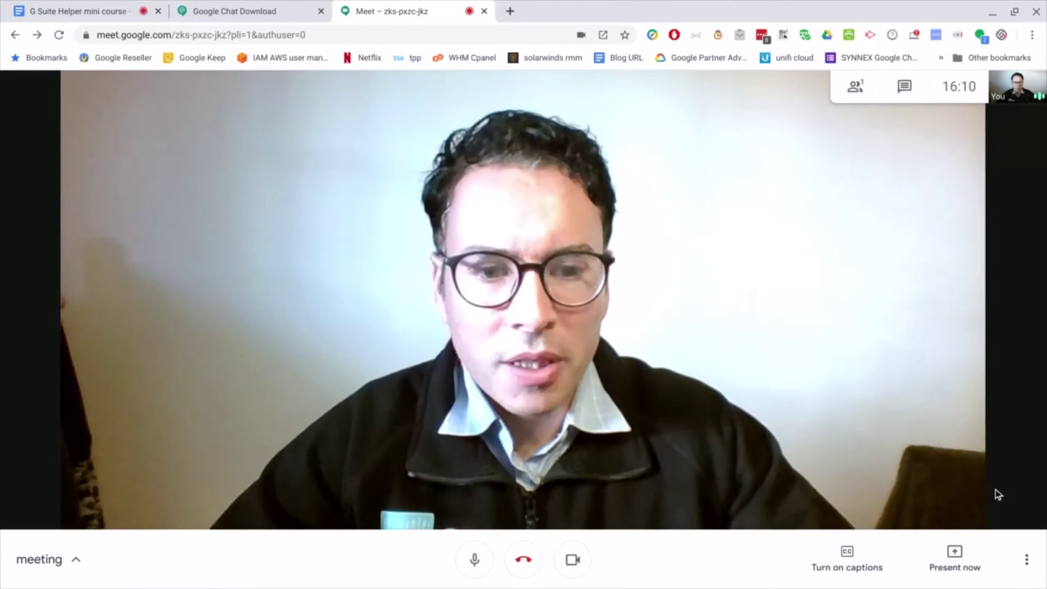
click(847, 566)
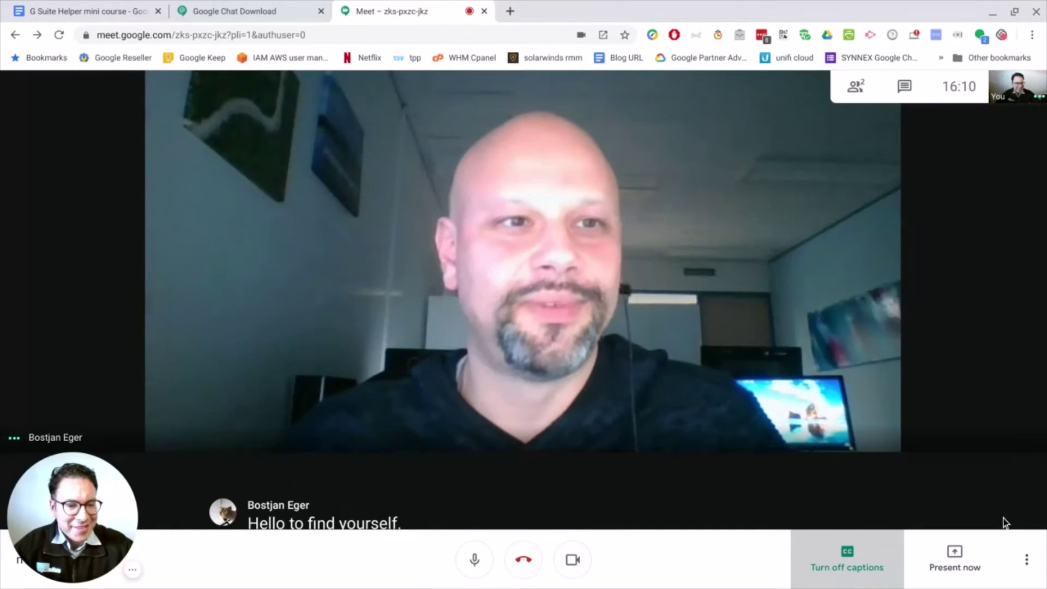
Step: Start recording the meeting, accept the consent notice, and reopen the call's options
click(1028, 559)
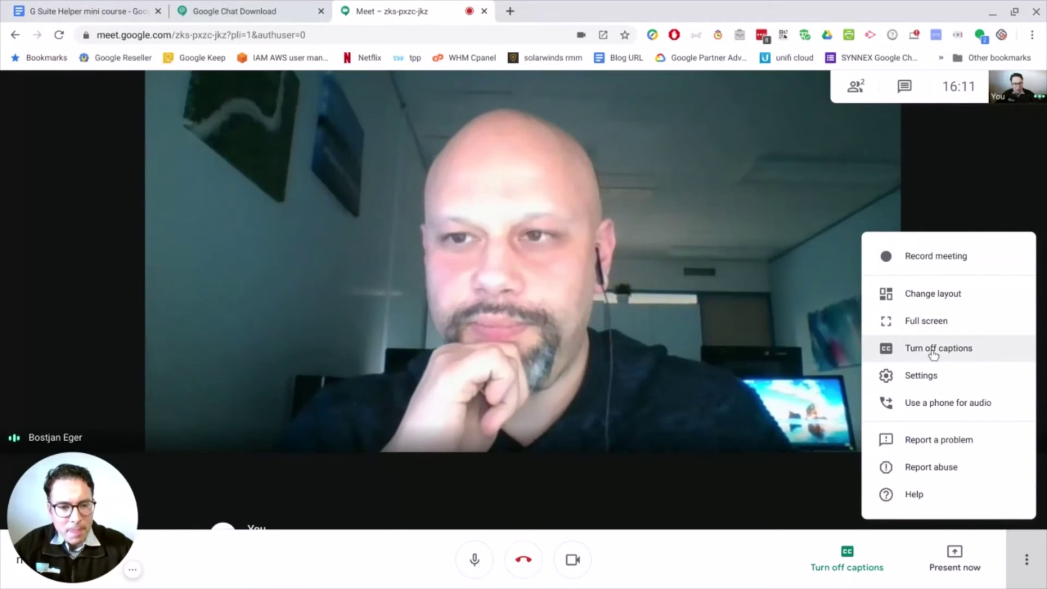
click(931, 263)
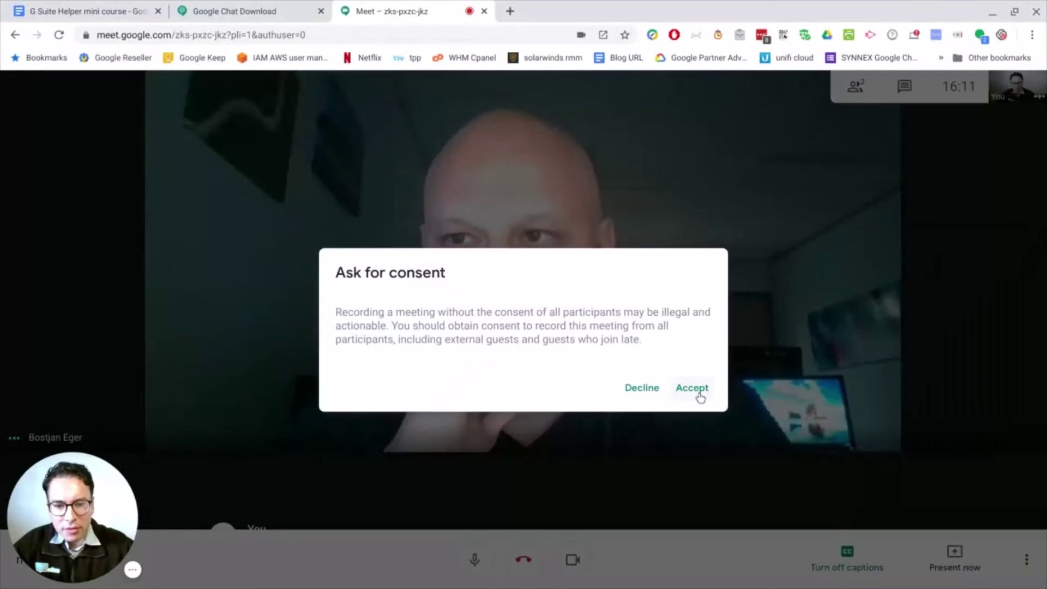
click(697, 392)
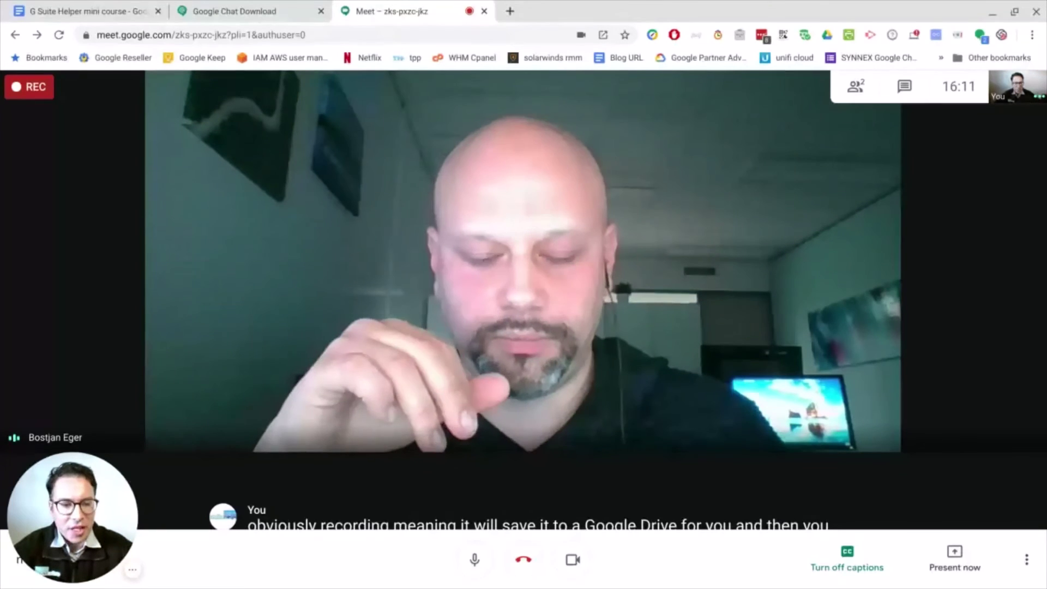
click(1027, 561)
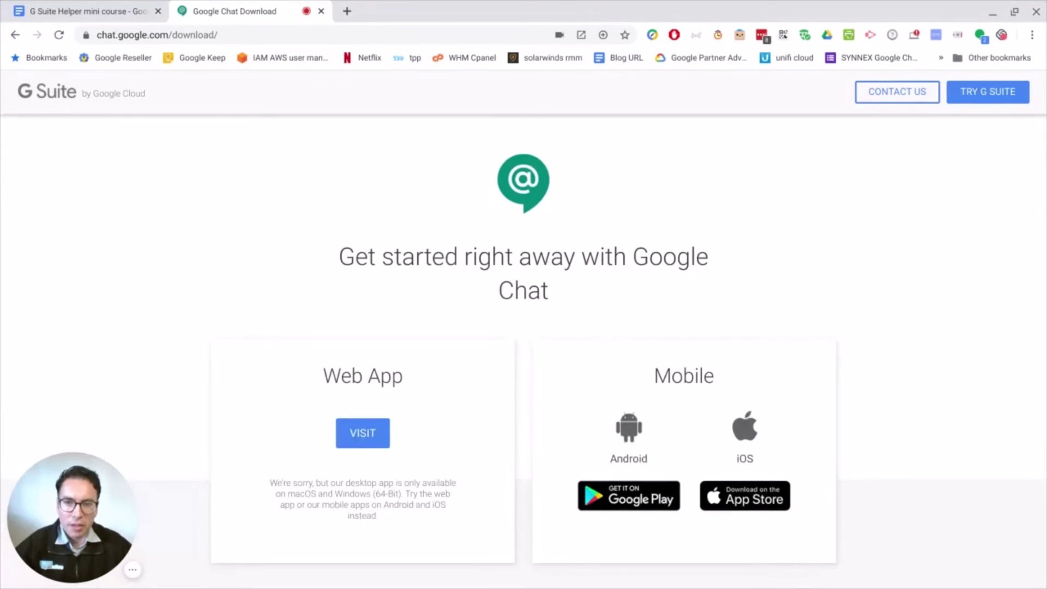
Step: Switch to Google Calendar in a new browser tab and create a 15:30–16:00 event titled "metting" on 29 May 2020
click(346, 11)
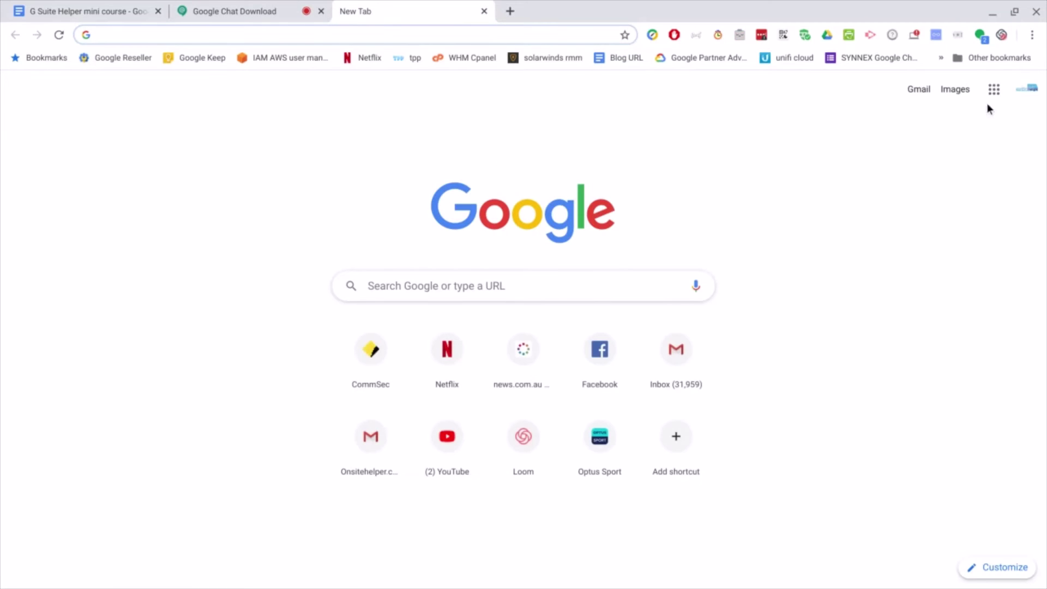
click(995, 94)
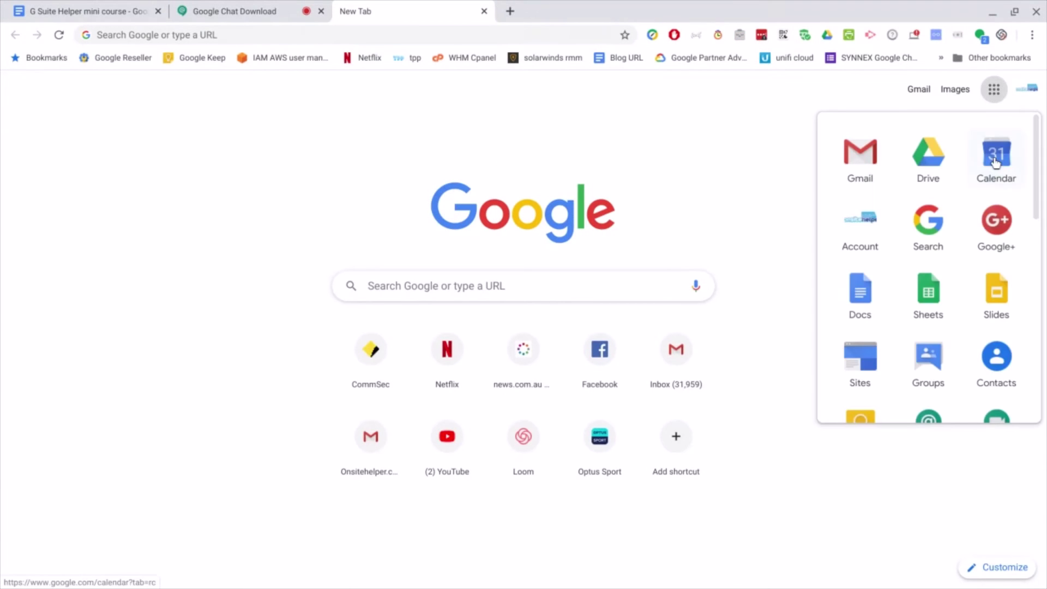
click(995, 159)
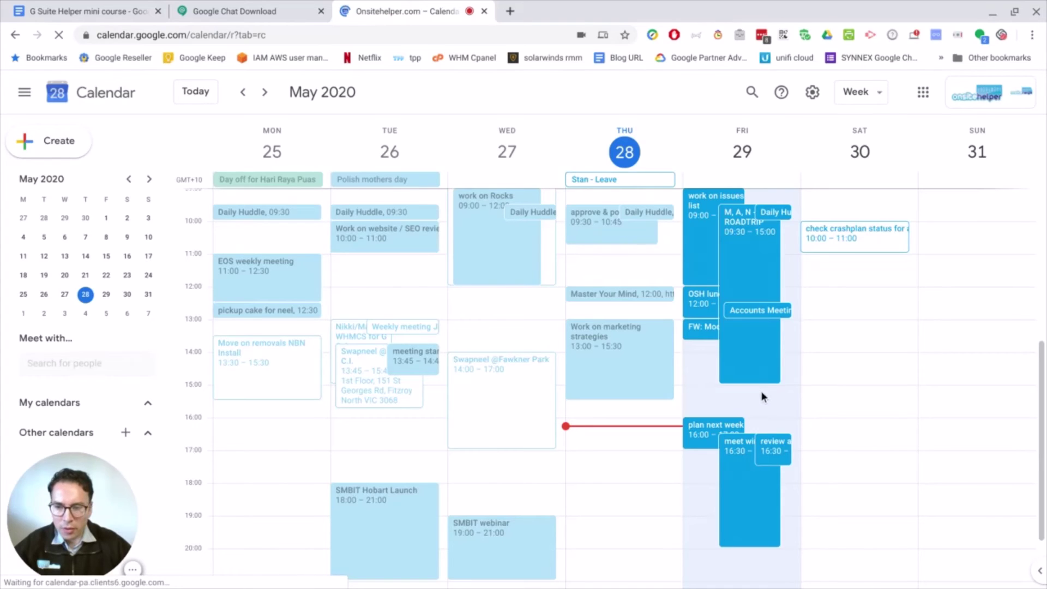
click(778, 409)
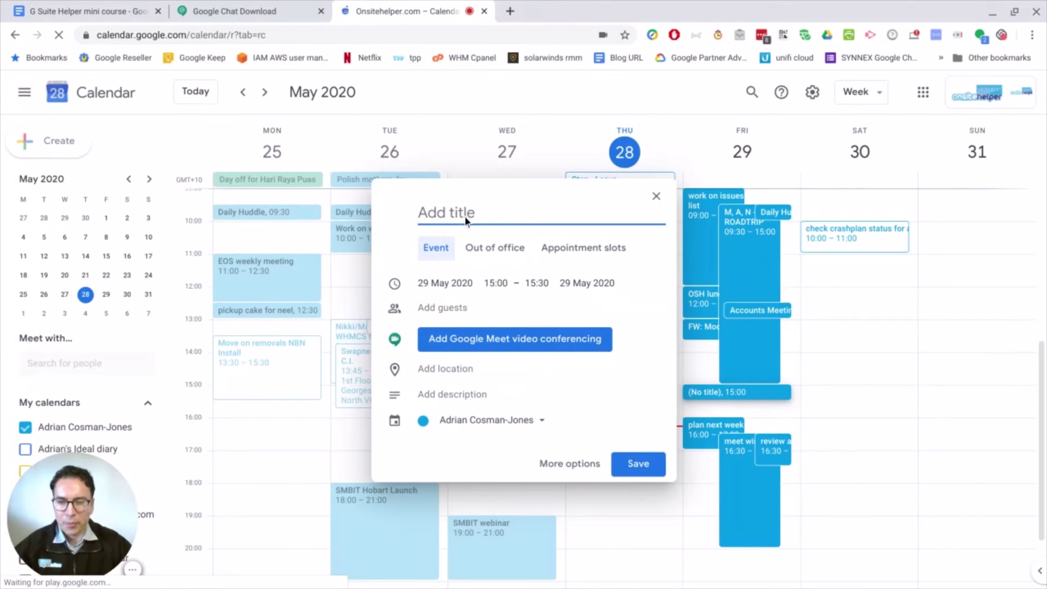
text(metting)
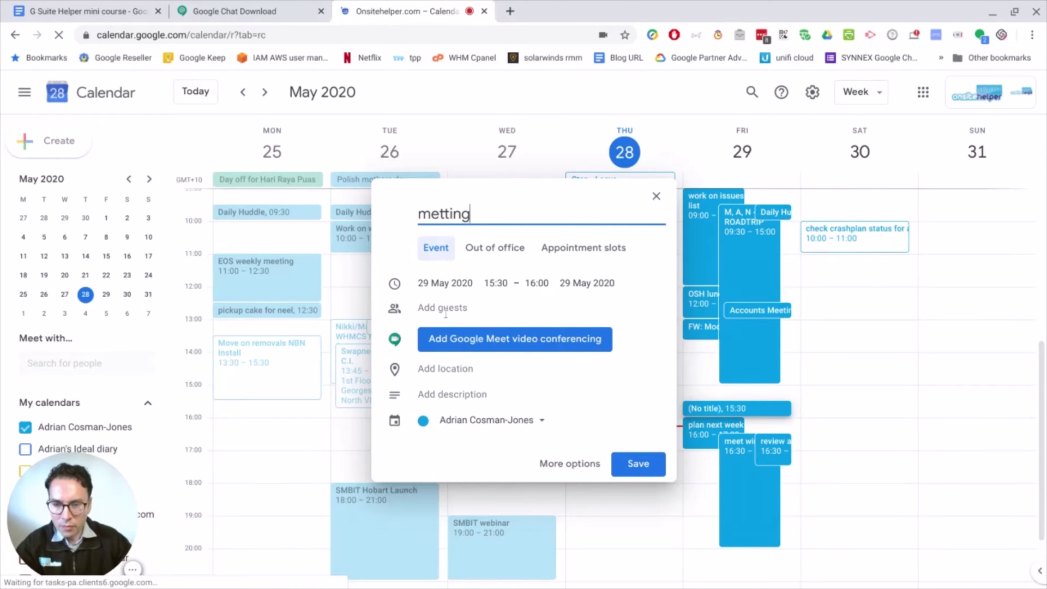
Step: Add a colleague as guest to the "metting" event, check its Google Meet joining details, and save it with invitation emails sent
click(448, 313)
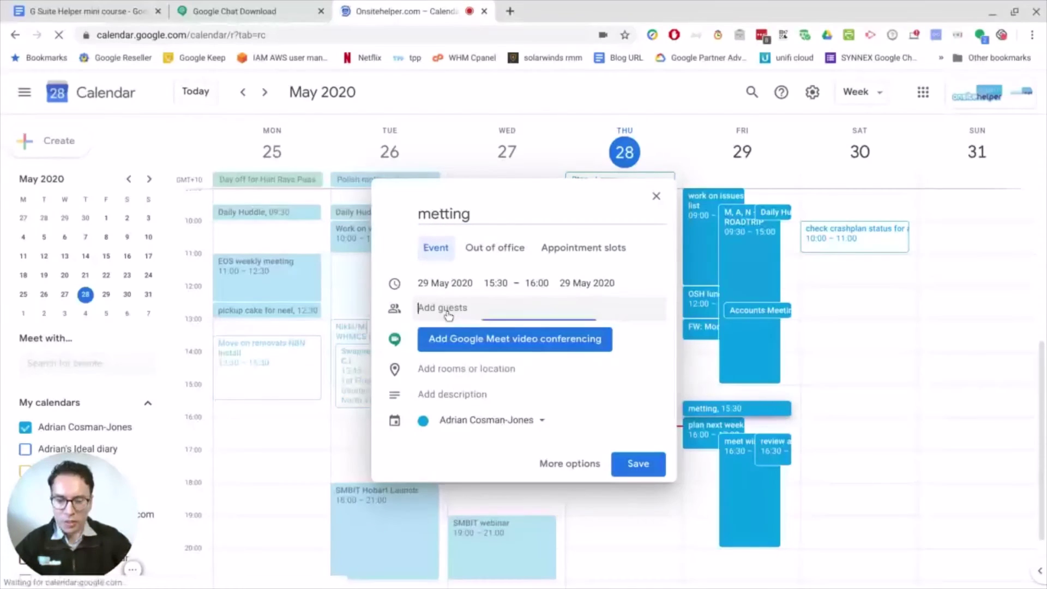
text(bost)
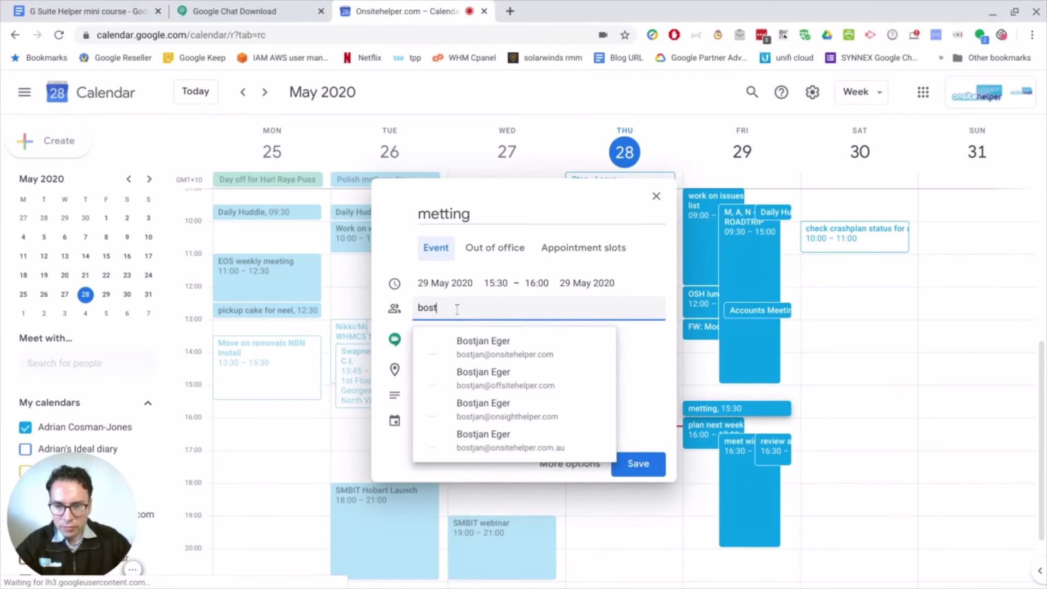
click(471, 350)
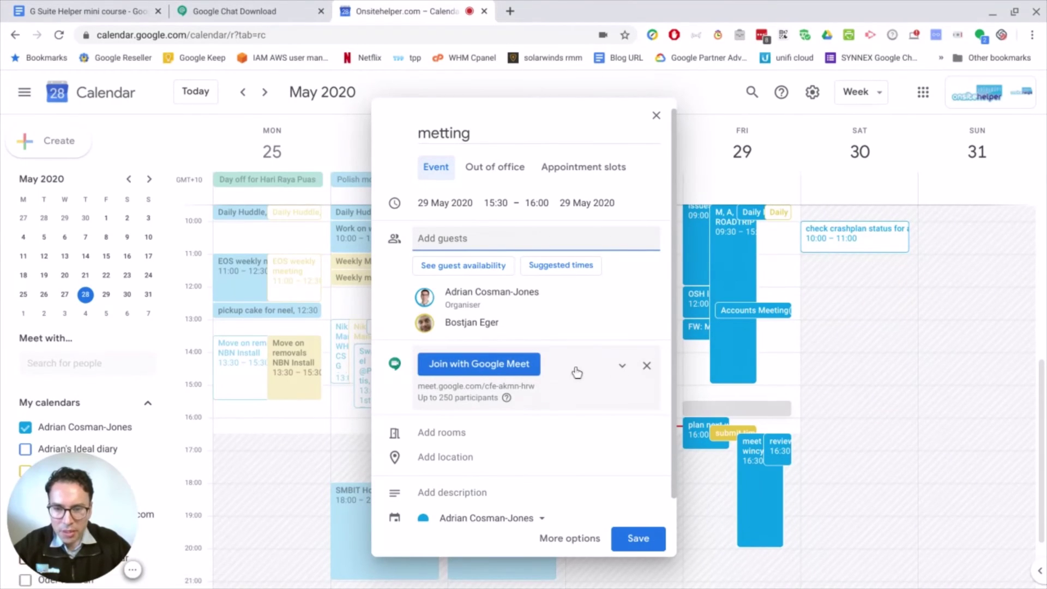
click(621, 370)
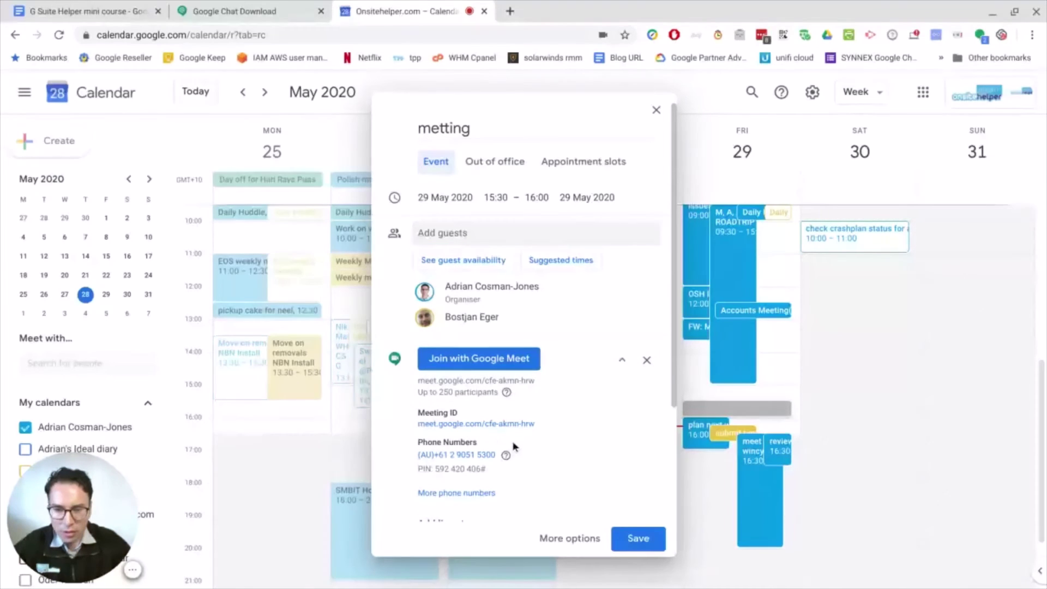
click(621, 361)
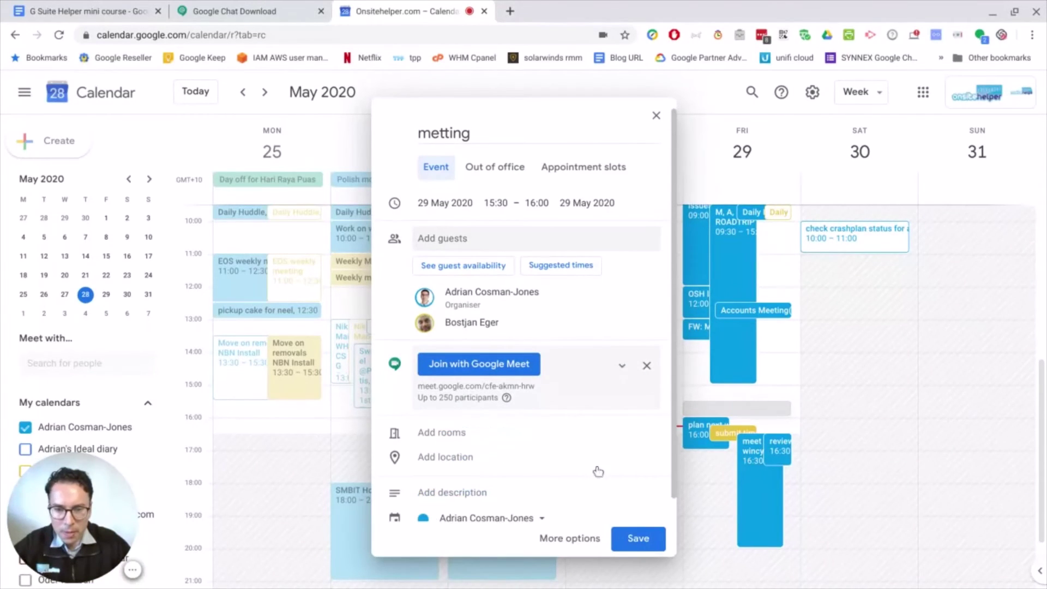
click(639, 539)
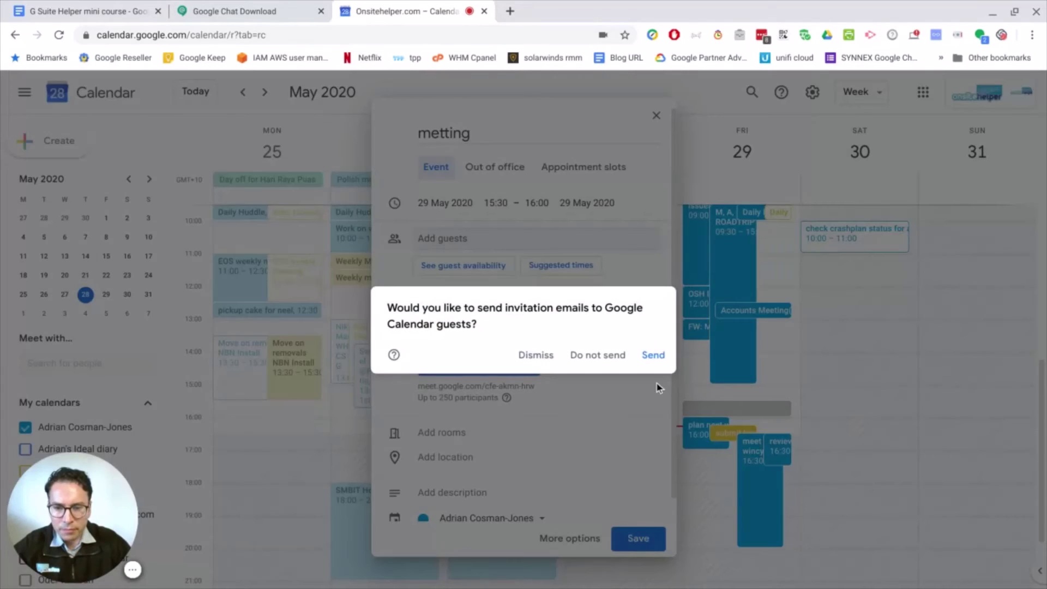
click(651, 356)
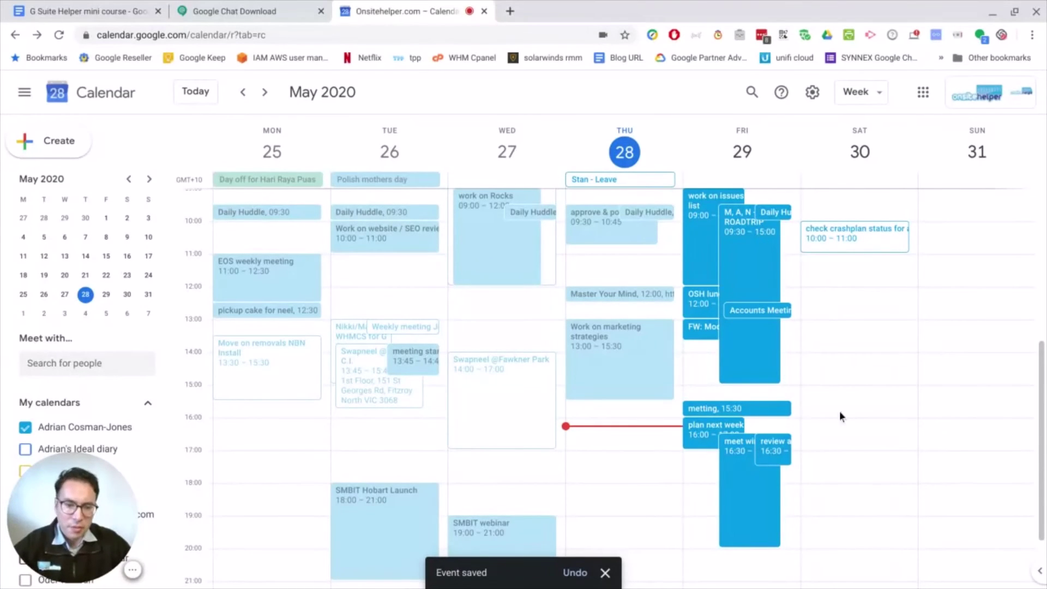
Step: Open the saved "metting" event and go to its Google Meet joining page
click(714, 410)
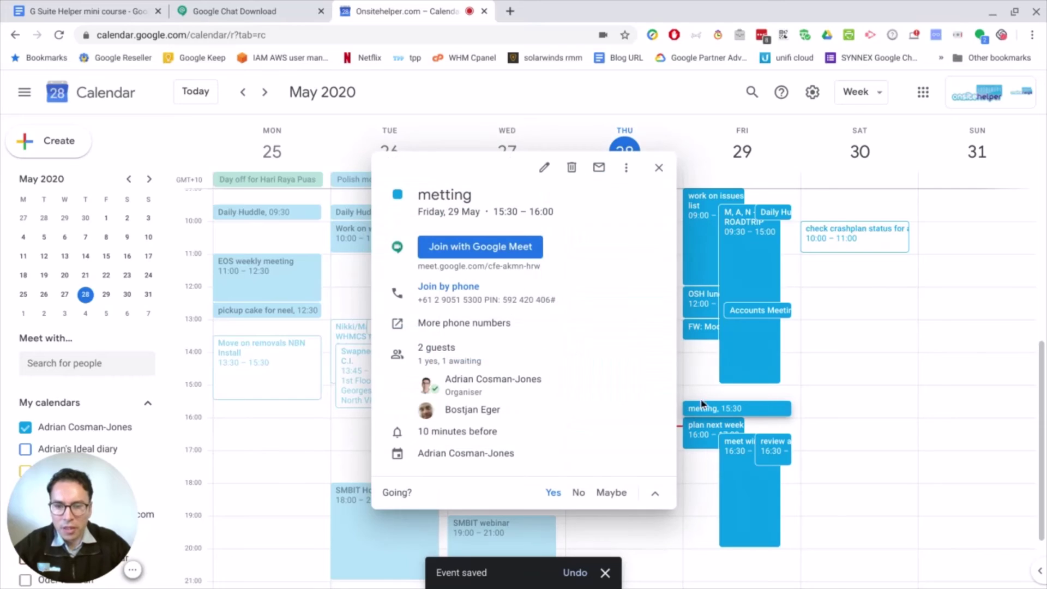
click(489, 251)
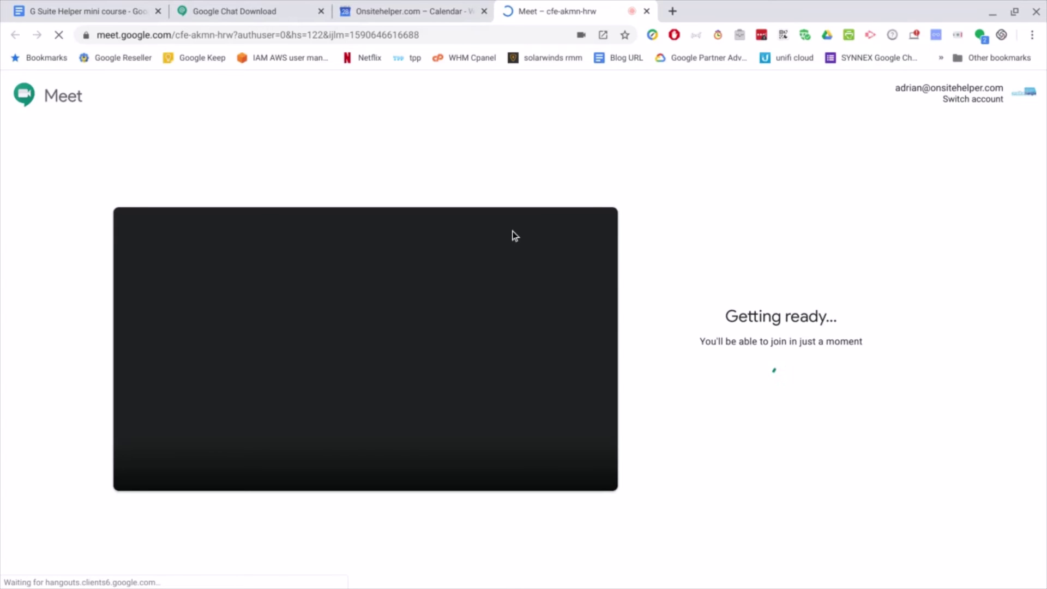
click(132, 572)
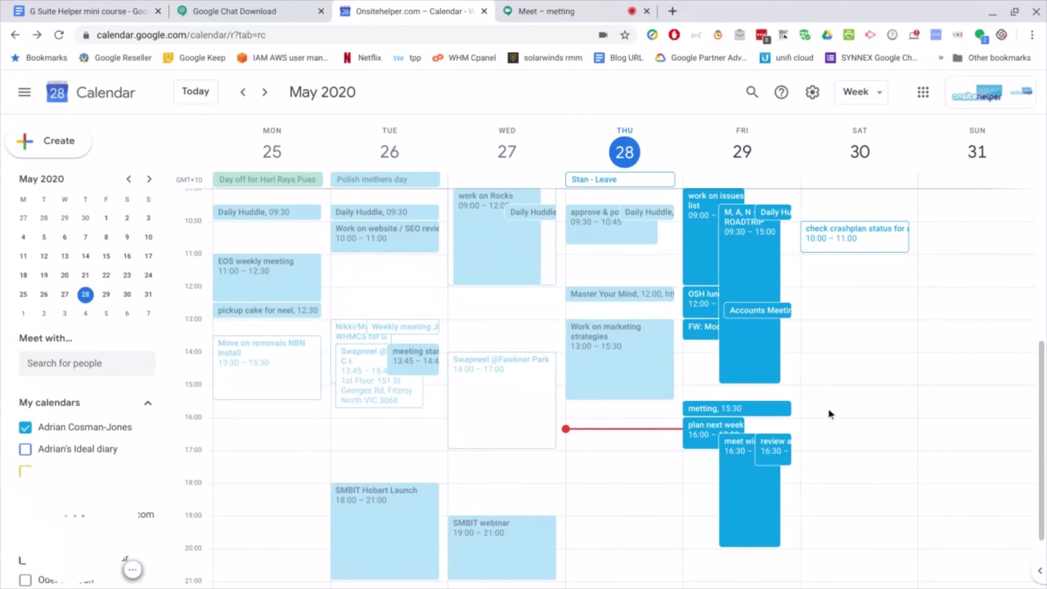
Step: Create and save an event titled "live stream event" on 30 May 2020 from 14:00 to 16:00
drag(840, 396, 843, 415)
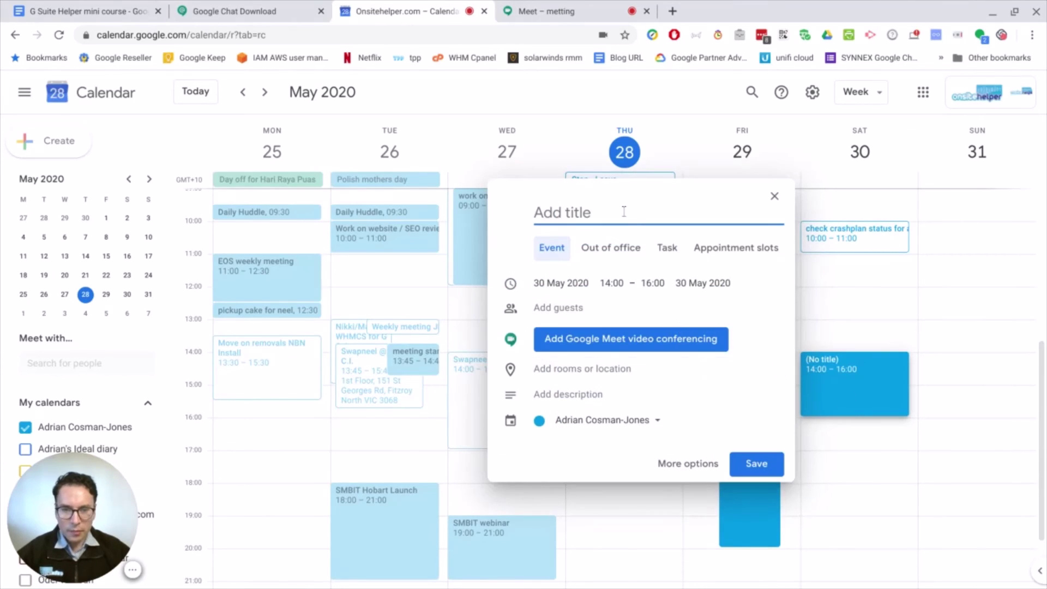
text(live stream )
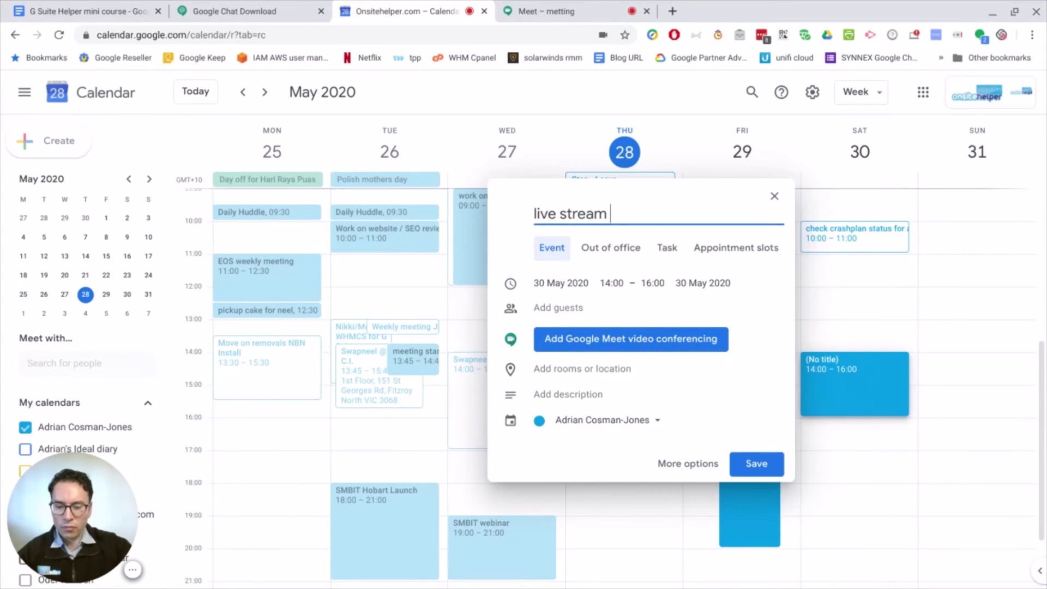
text(event)
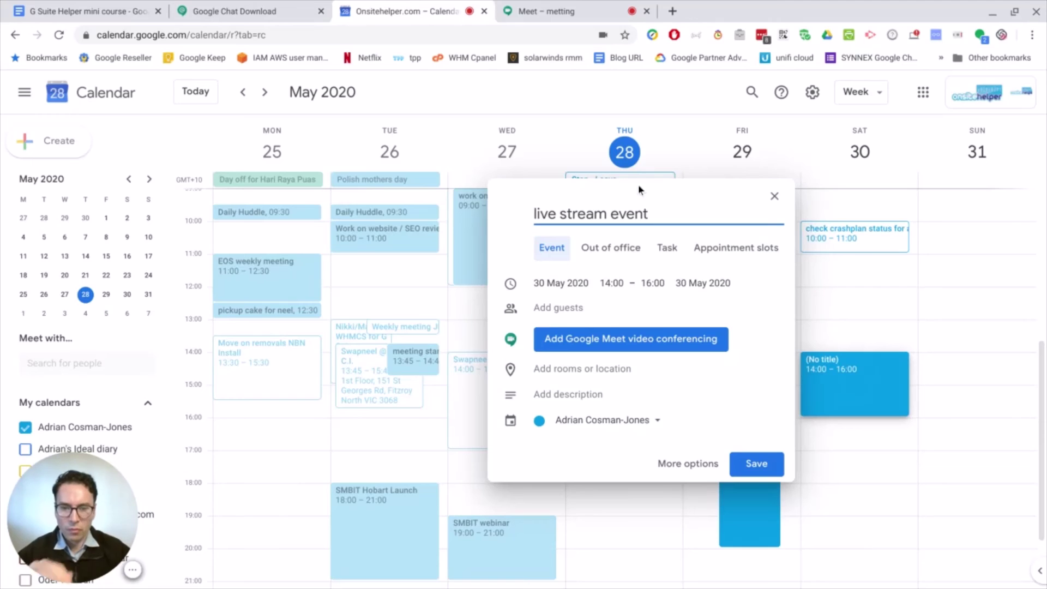
click(755, 464)
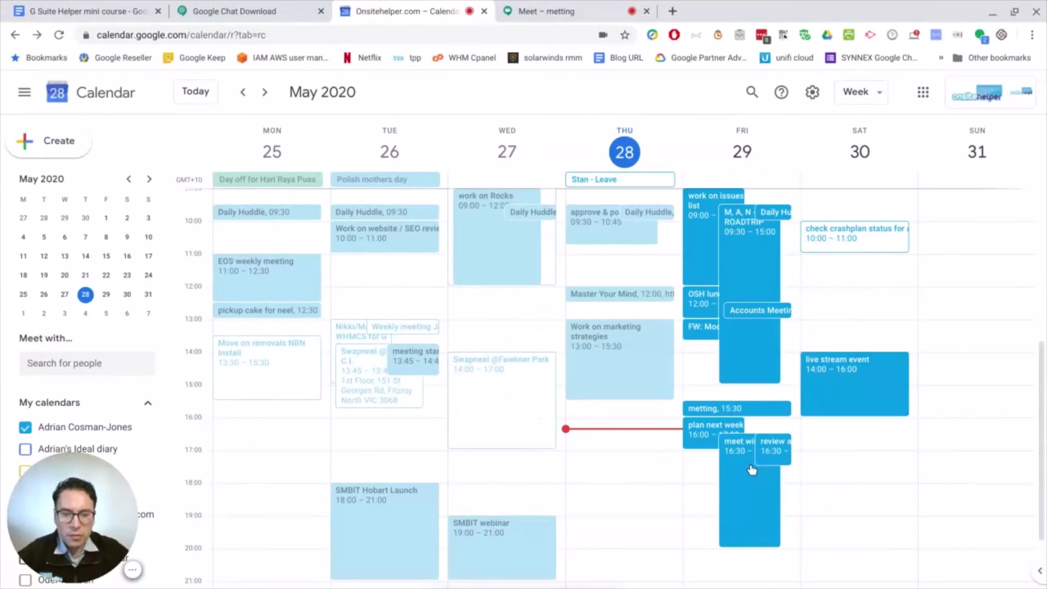
Step: Edit the live stream event to add Google Meet video conferencing and a live stream
click(840, 364)
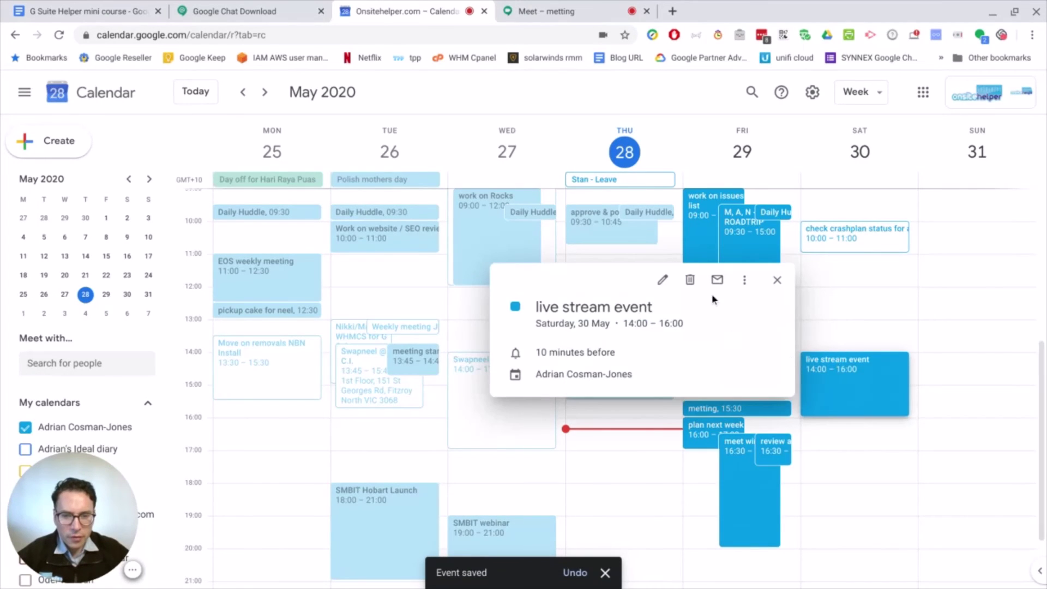
click(670, 283)
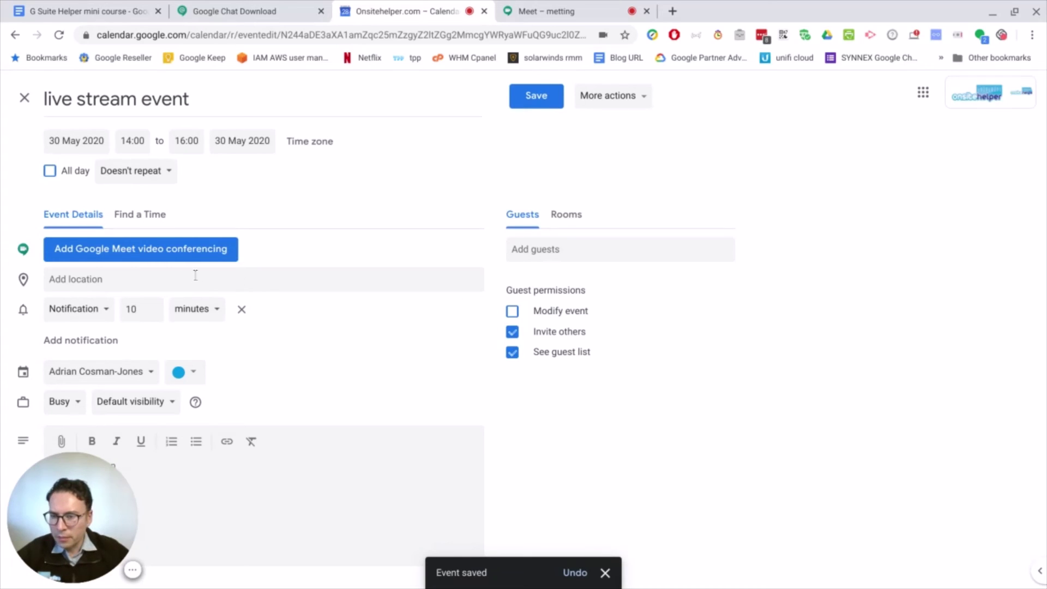
click(227, 255)
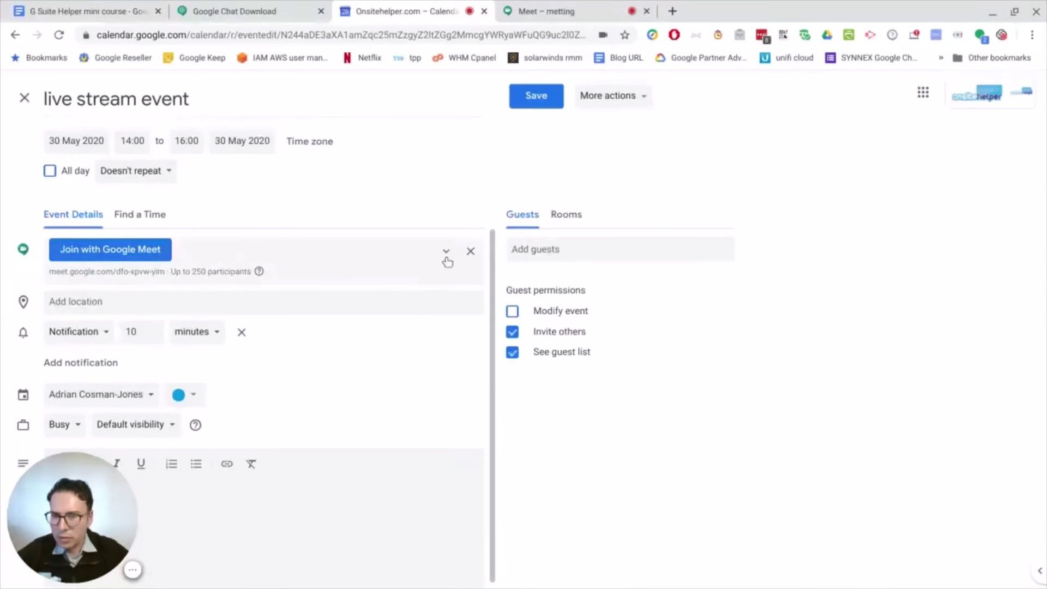
click(445, 254)
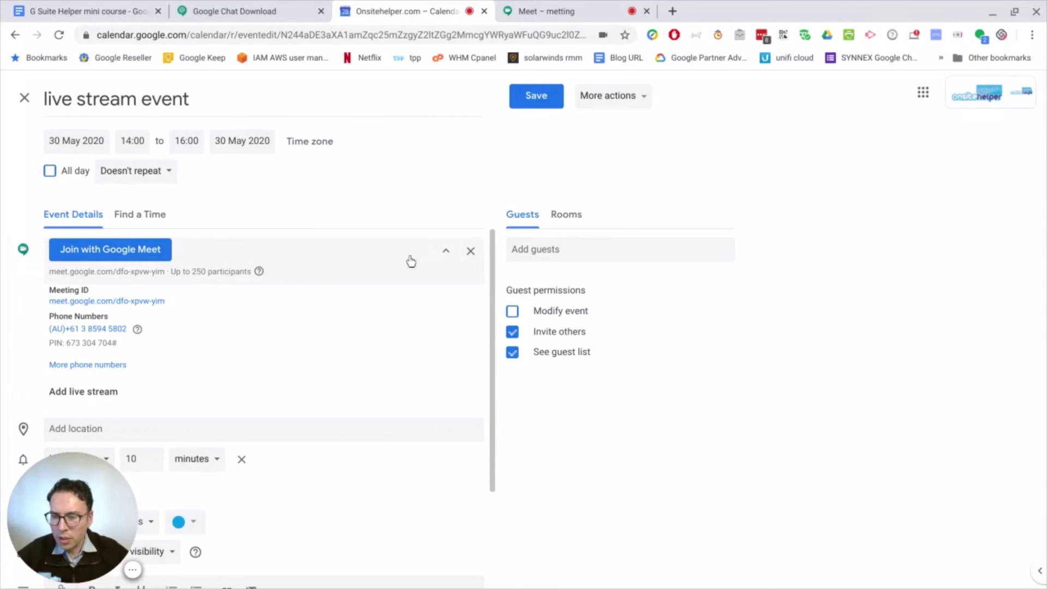
click(83, 394)
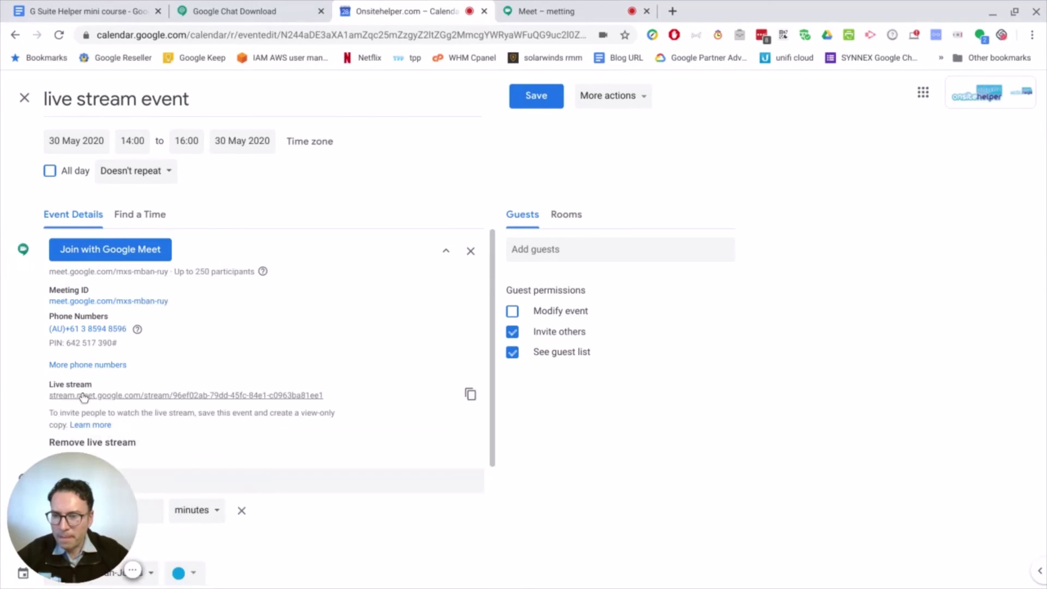
Step: Copy the live stream link from the event details and save the event
scroll(193, 341, down, 1)
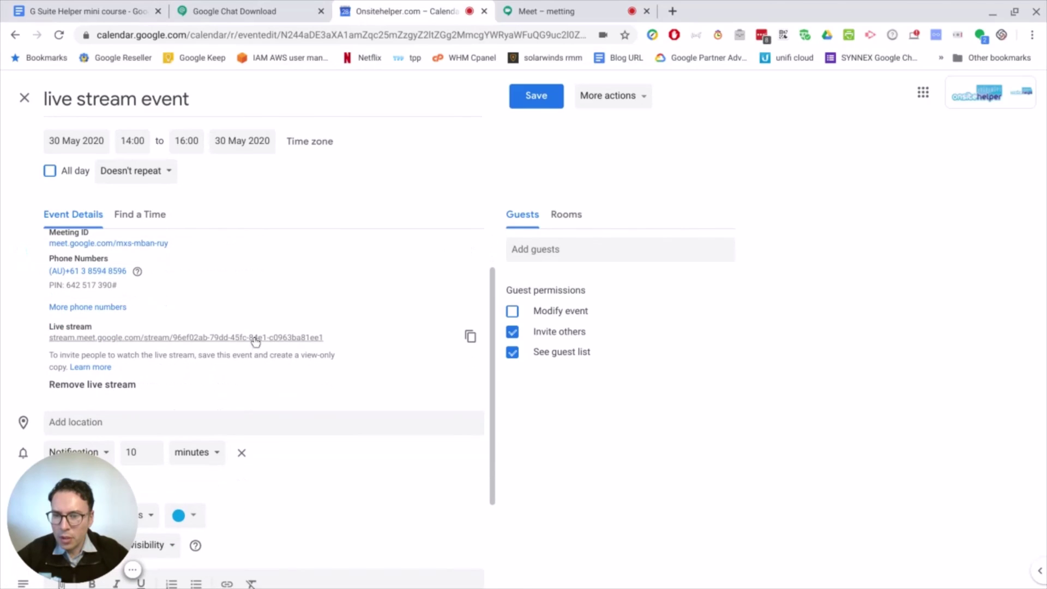
click(470, 337)
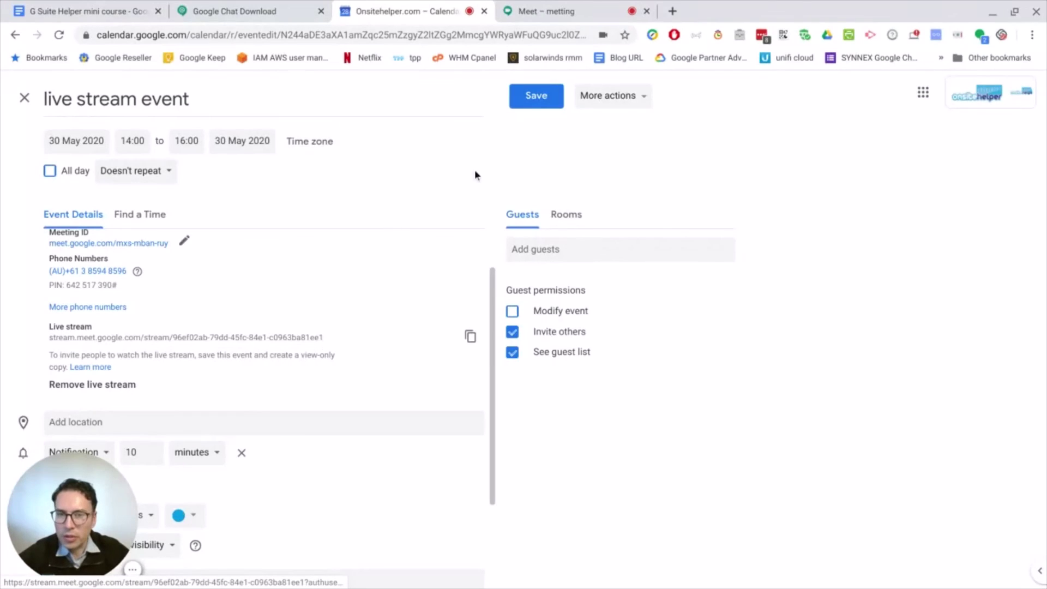
click(535, 99)
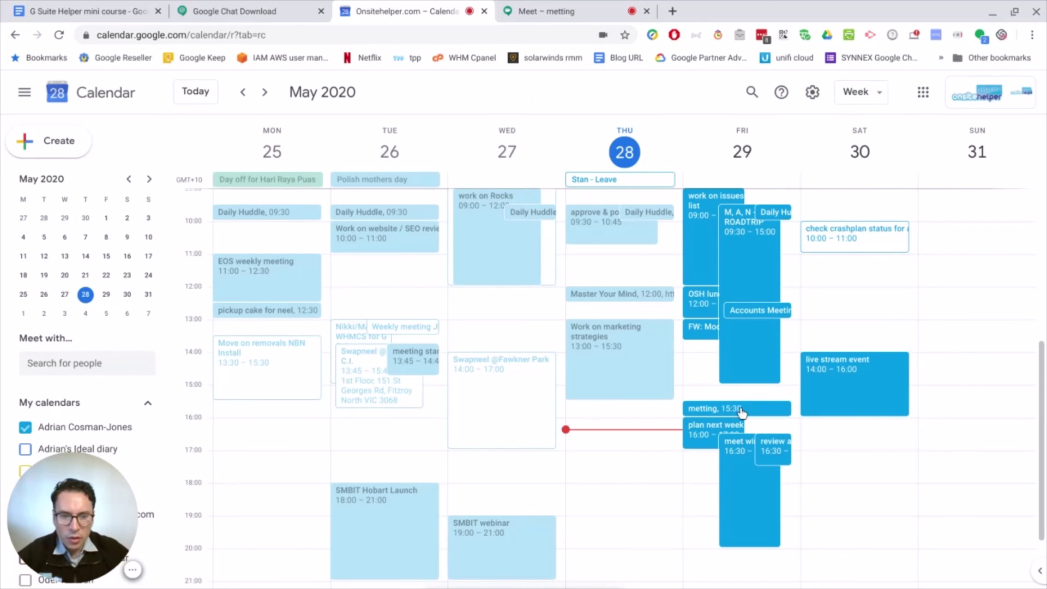
Step: Join the live stream event's Google Meet call from the calendar, closing the leftover "metting" call page
click(844, 364)
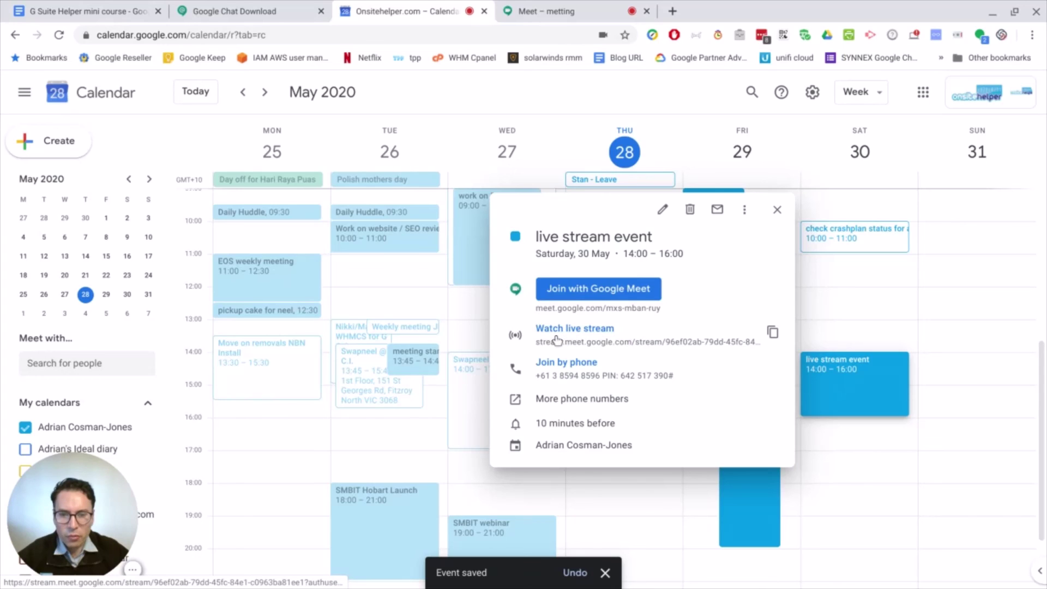
click(596, 293)
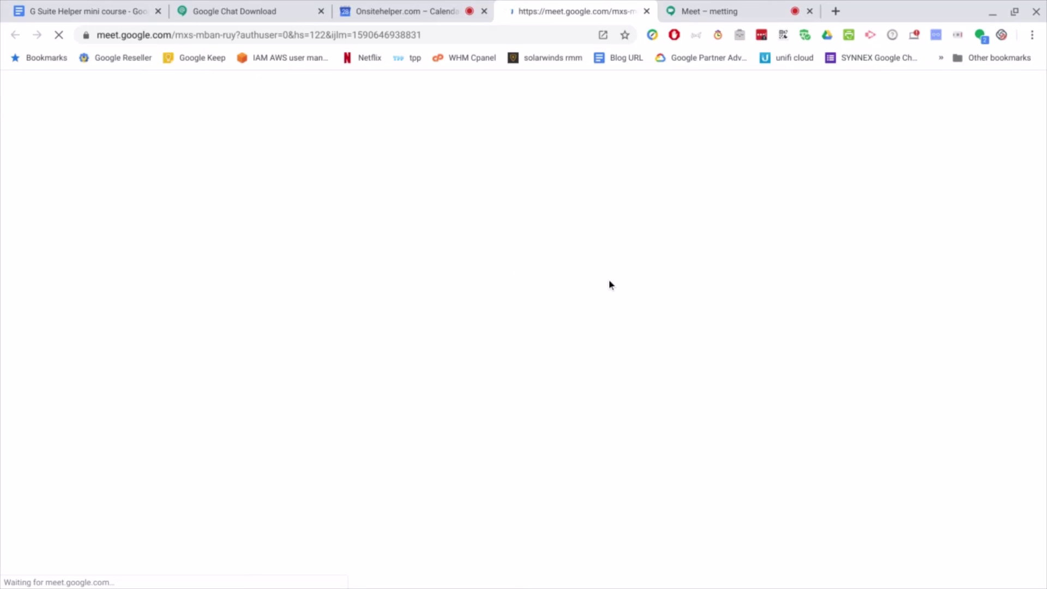
click(810, 11)
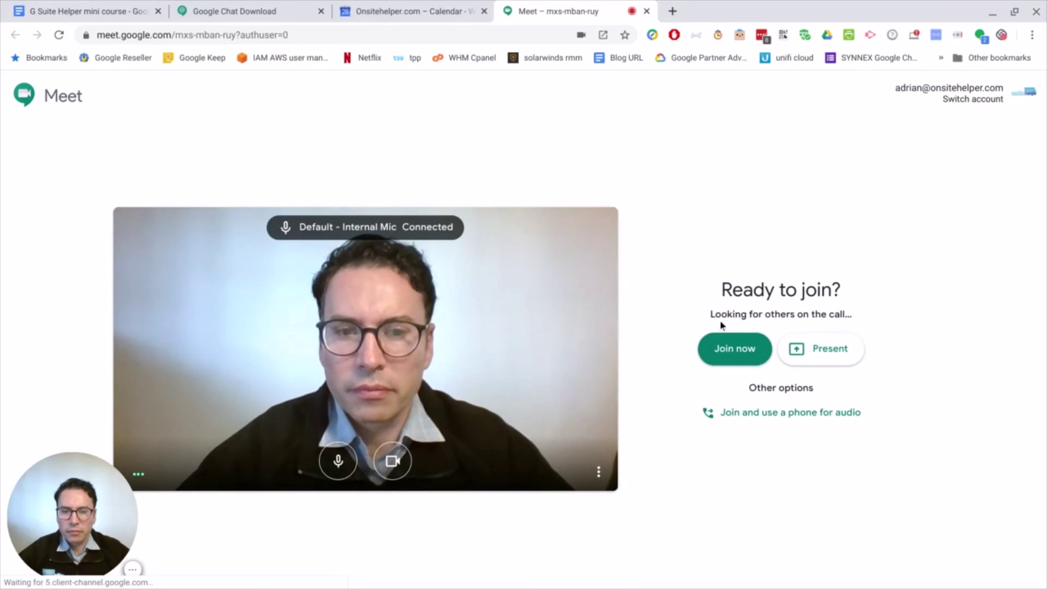
click(732, 355)
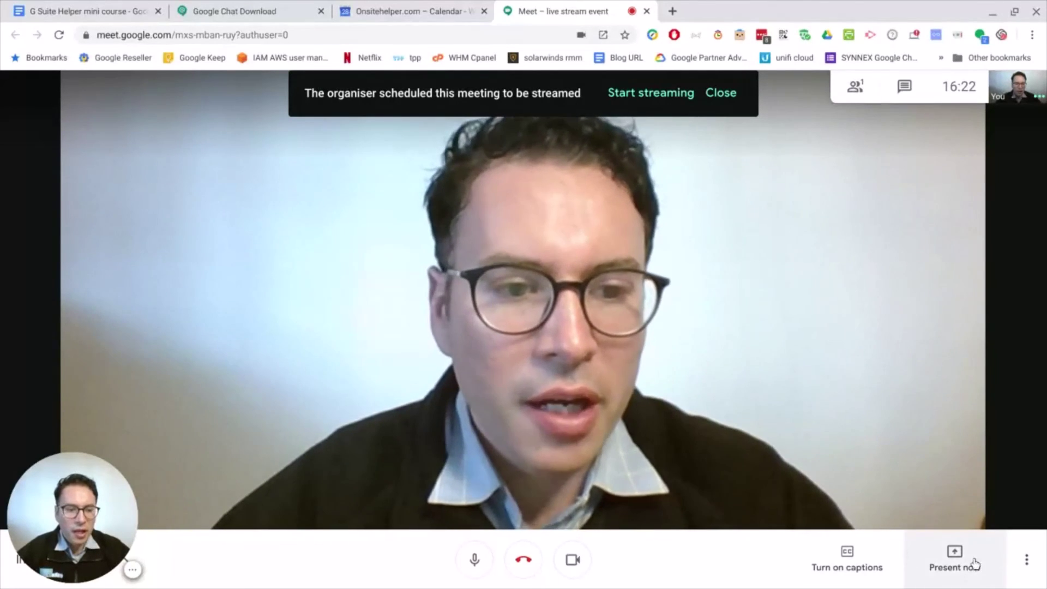
Step: Start streaming the meeting from the call's options and accept the streaming consent notice
click(1027, 562)
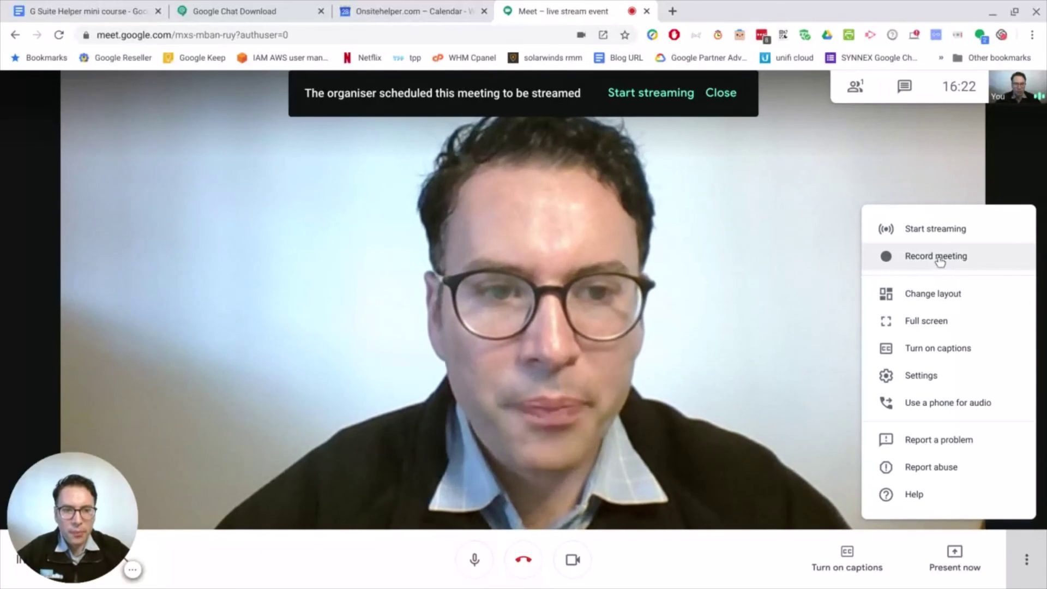
click(932, 230)
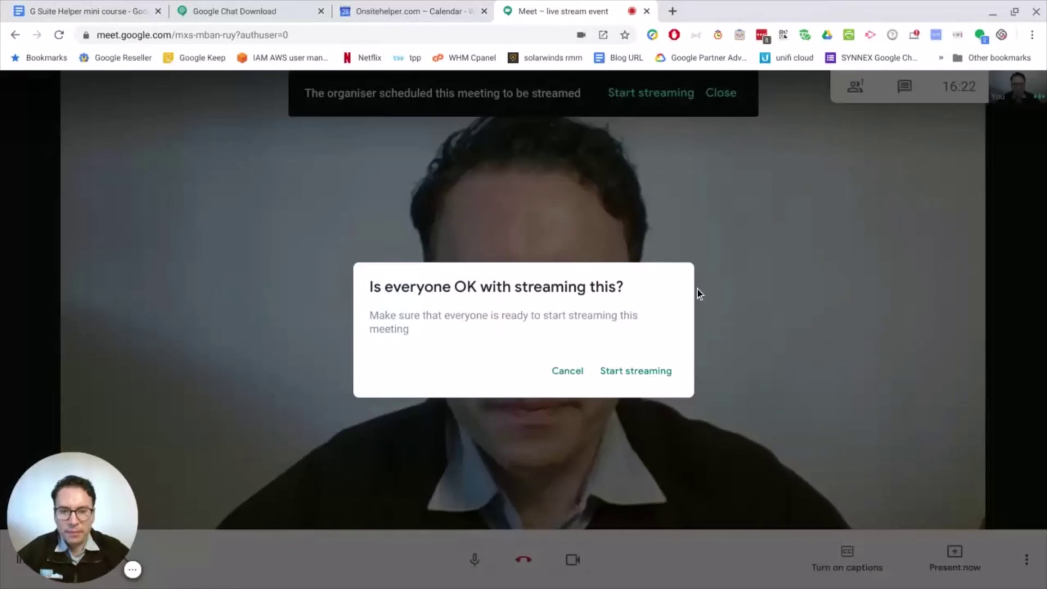
click(640, 373)
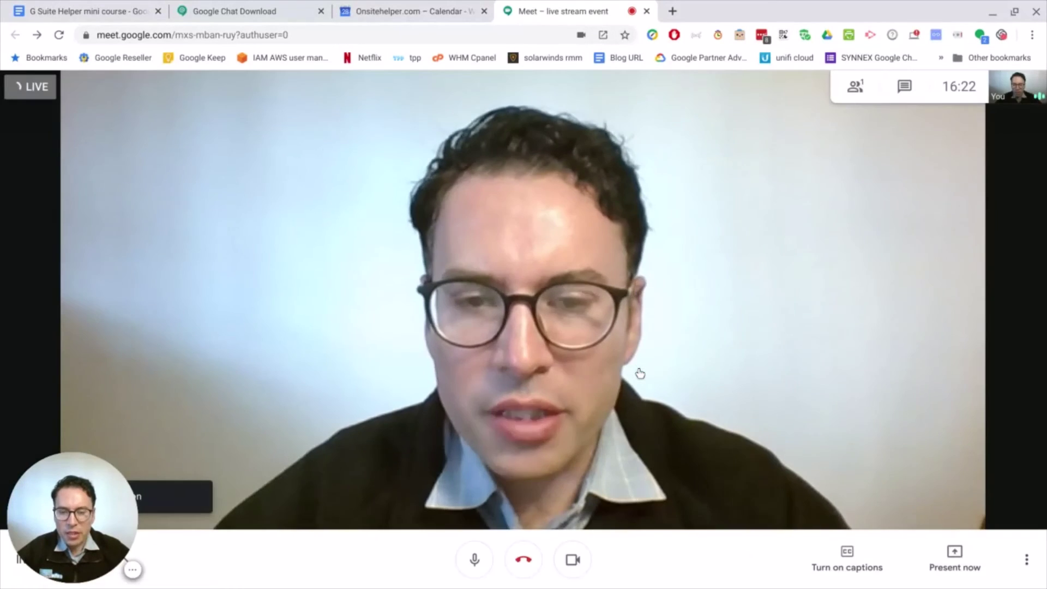